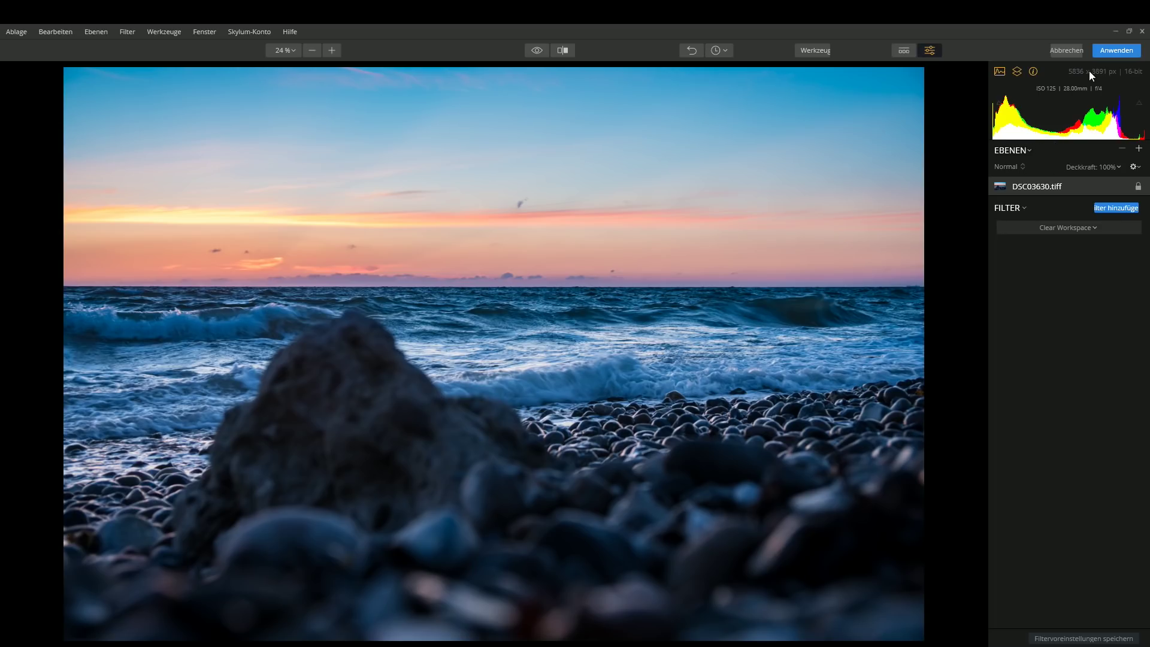
# Bring up the add-layer choices for the DSC03630.tiff beach photo
pyautogui.click(1029, 148)
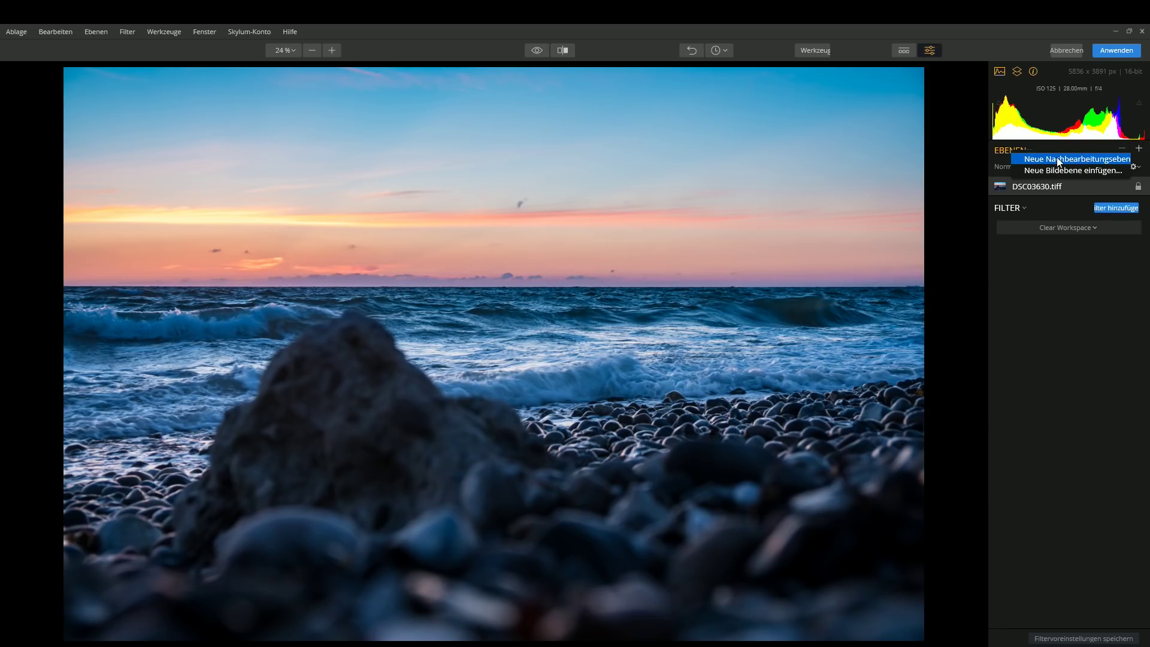
# Create Layer 0 with 'Neue Nachbearbeitungsebene' above DSC03630.tiff
pyautogui.click(1098, 158)
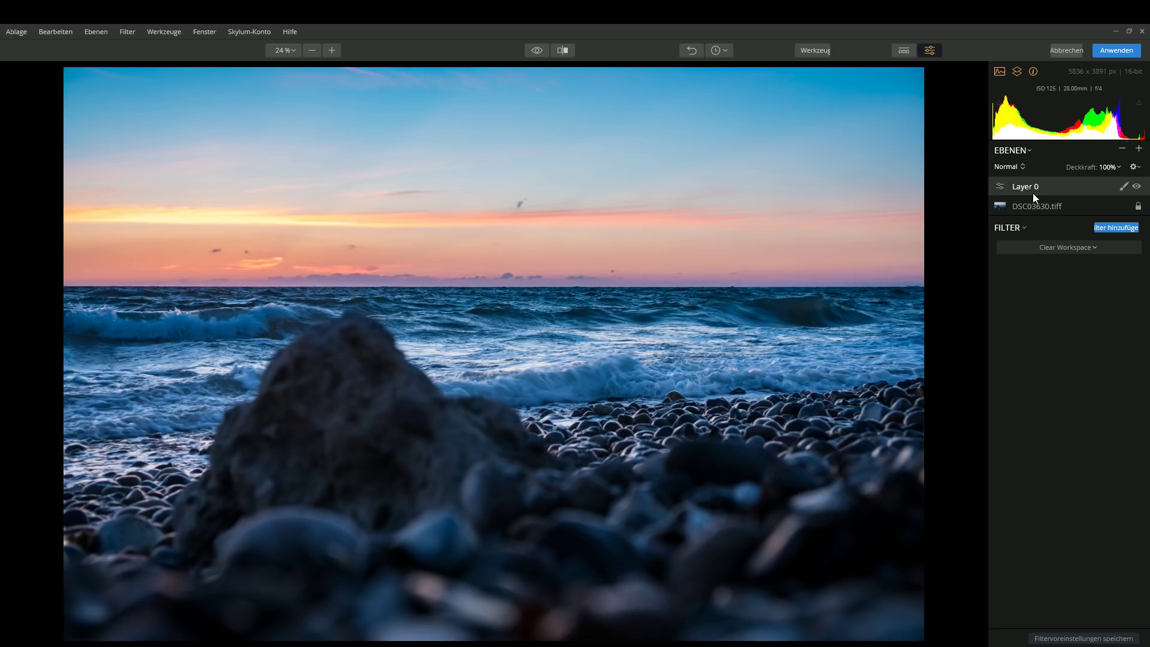
# Add the Essential S&W-Umwandlung filter to Layer 0 from the filter catalog
pyautogui.click(1120, 226)
pyautogui.click(905, 98)
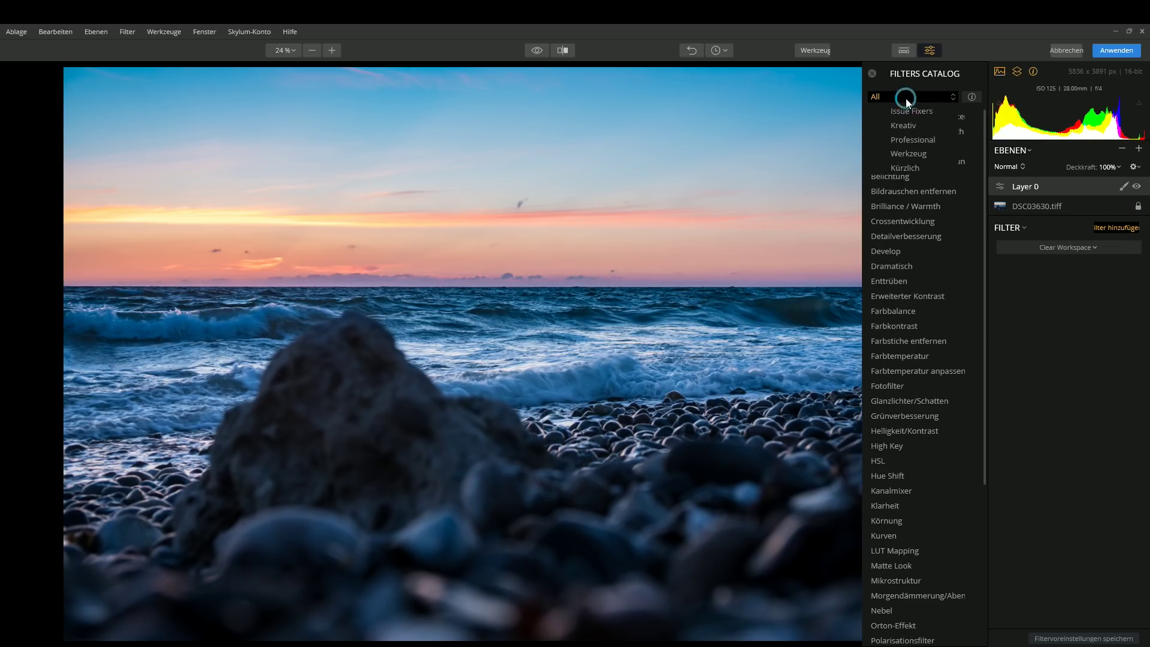
pyautogui.click(904, 126)
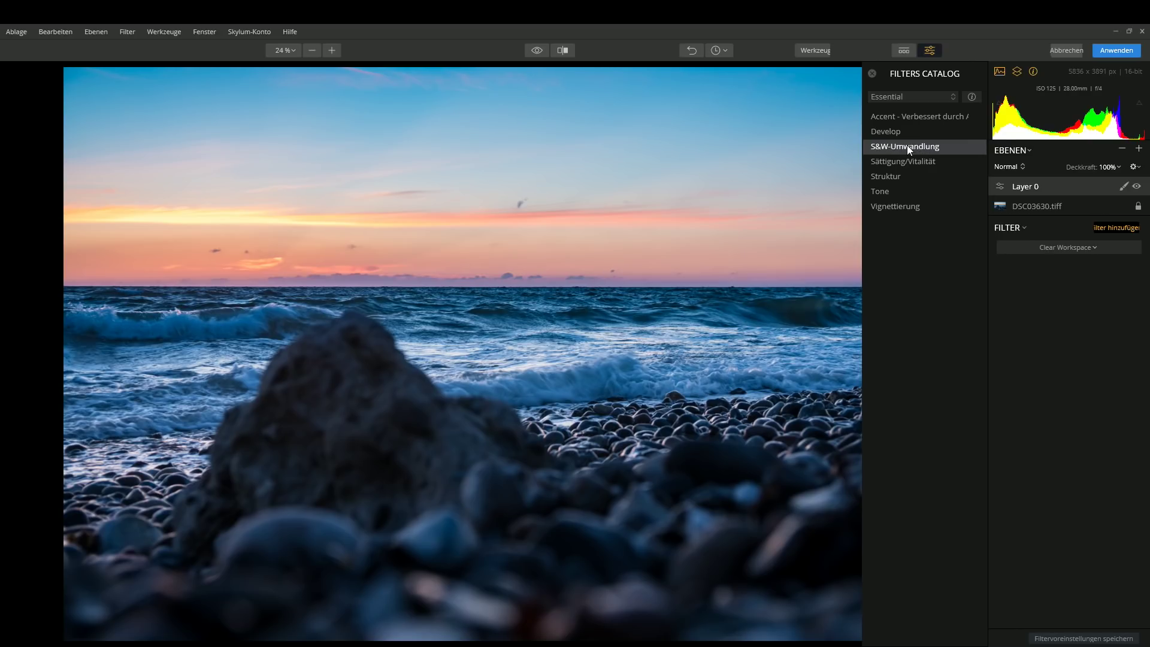
pyautogui.click(907, 144)
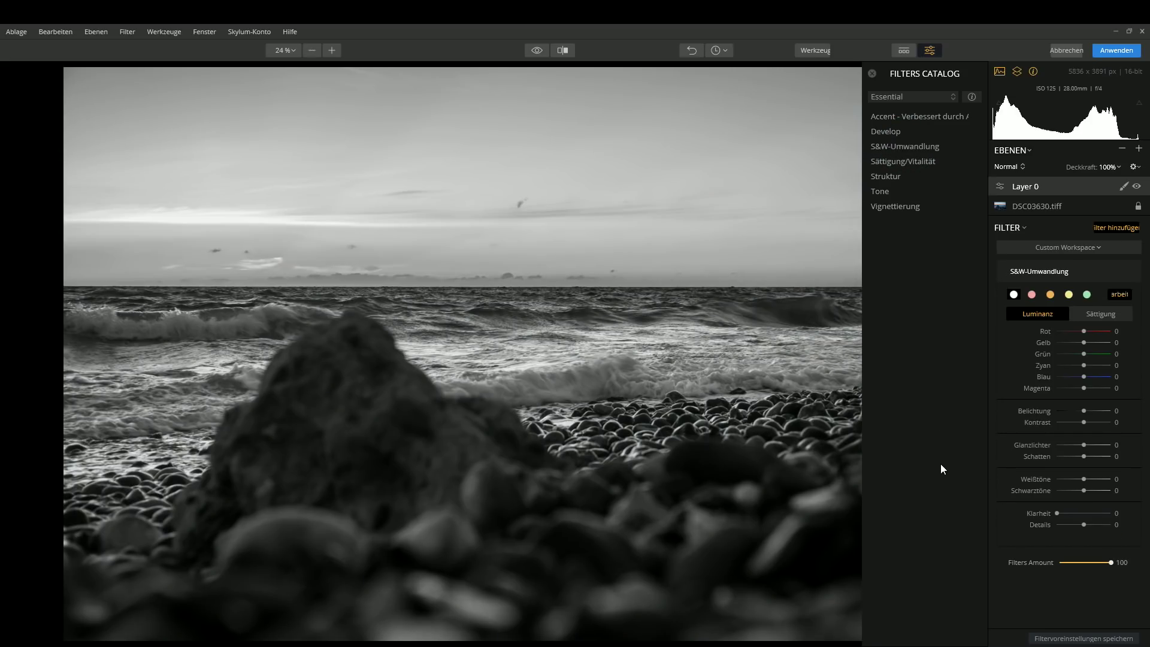
pyautogui.click(873, 74)
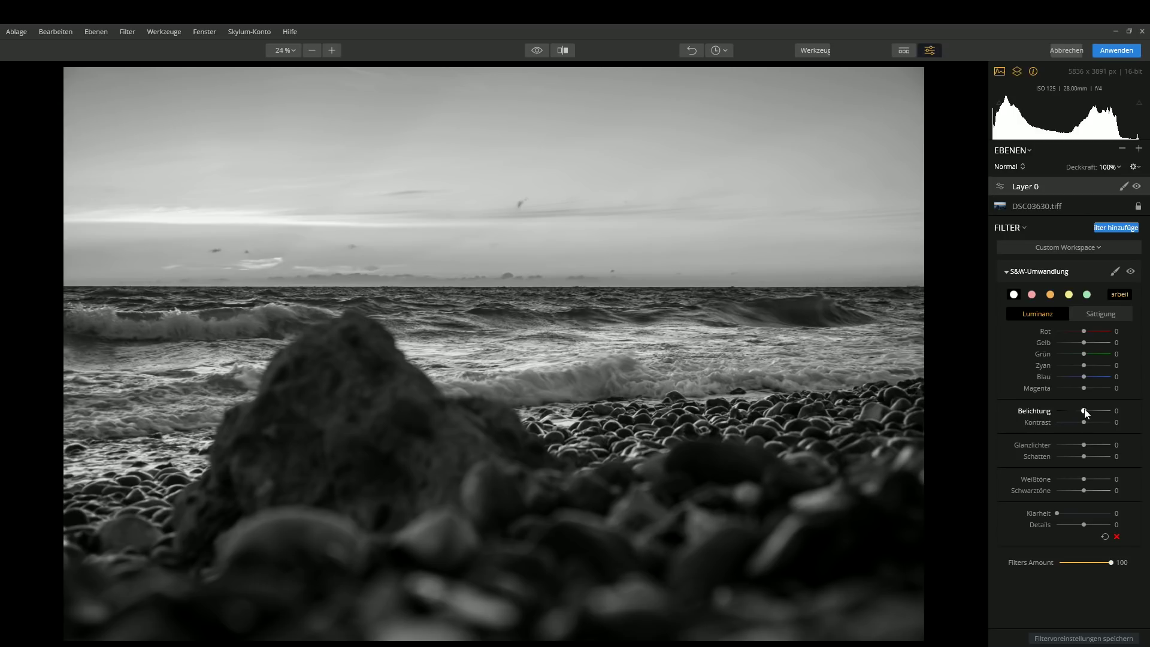
# Try Belichtung and Kontrast adjustments, then reset them to 0
pyautogui.moveTo(1083, 411)
pyautogui.mouseDown()
pyautogui.moveTo(1100, 411)
pyautogui.moveTo(1088, 415)
pyautogui.mouseUp()
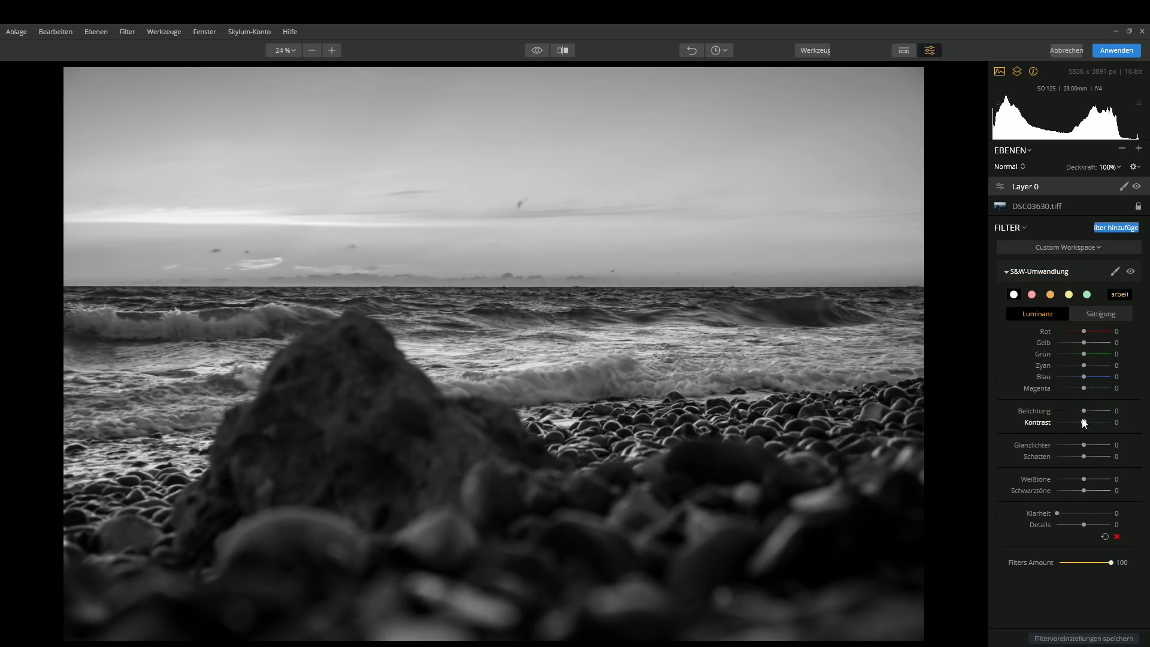
pyautogui.moveTo(1084, 423); pyautogui.dragTo(1078, 424)
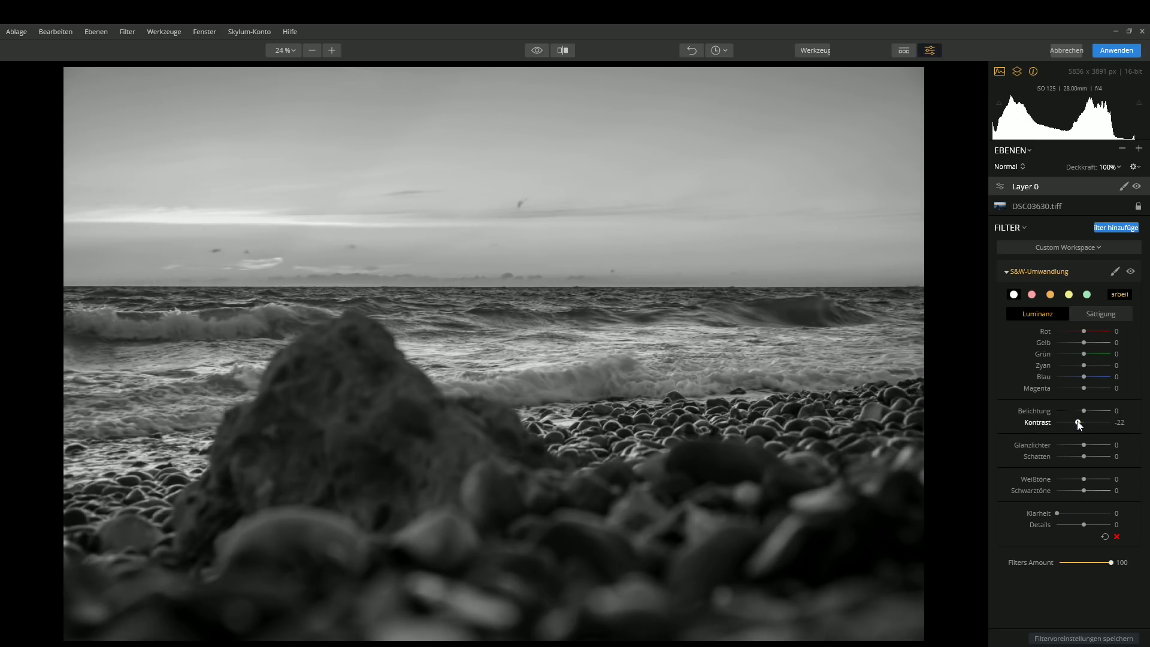
pyautogui.doubleClick(1077, 422)
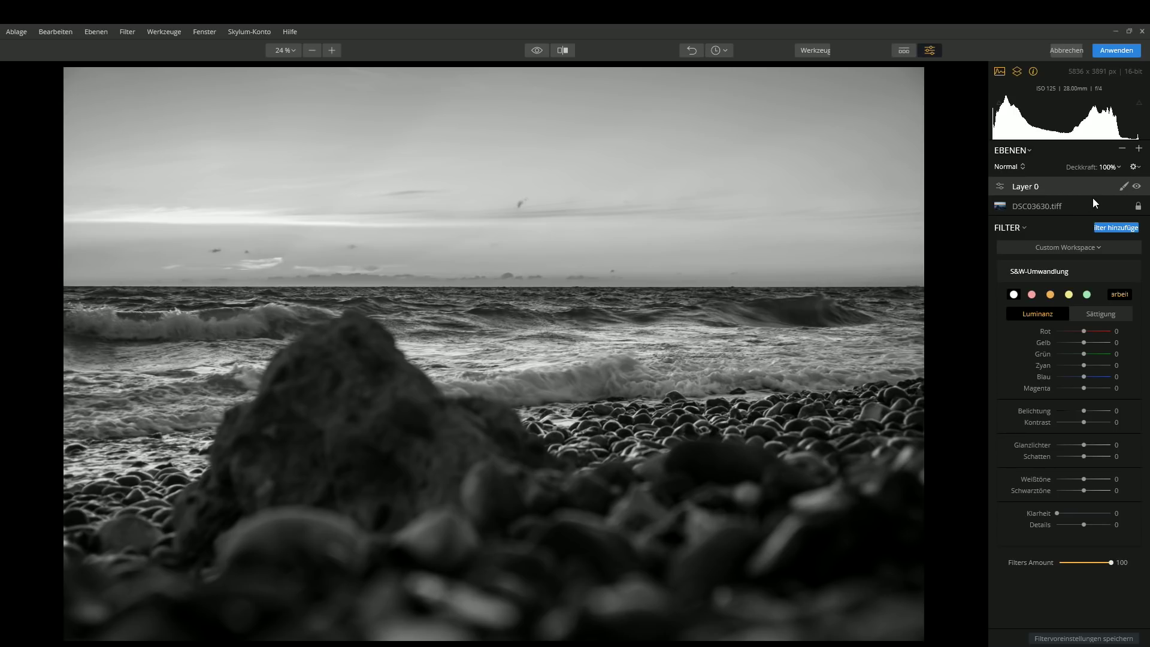
# Compare Layer 0 off and on against the colour original, then show the Sättigung sliders
pyautogui.click(1137, 188)
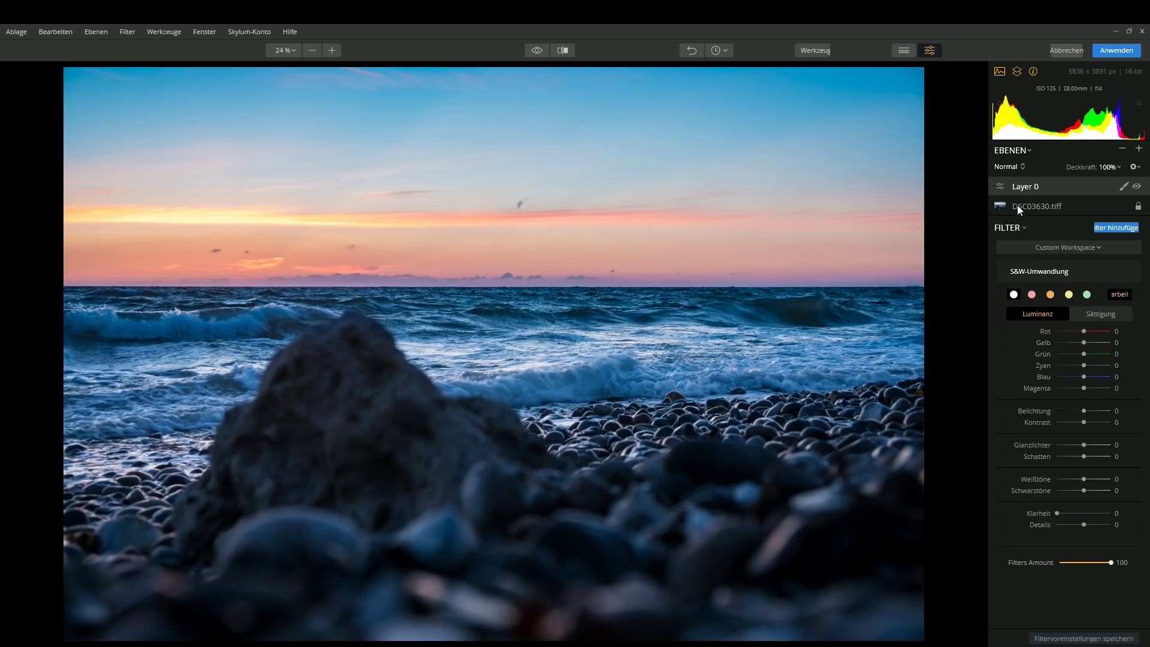
pyautogui.click(1136, 187)
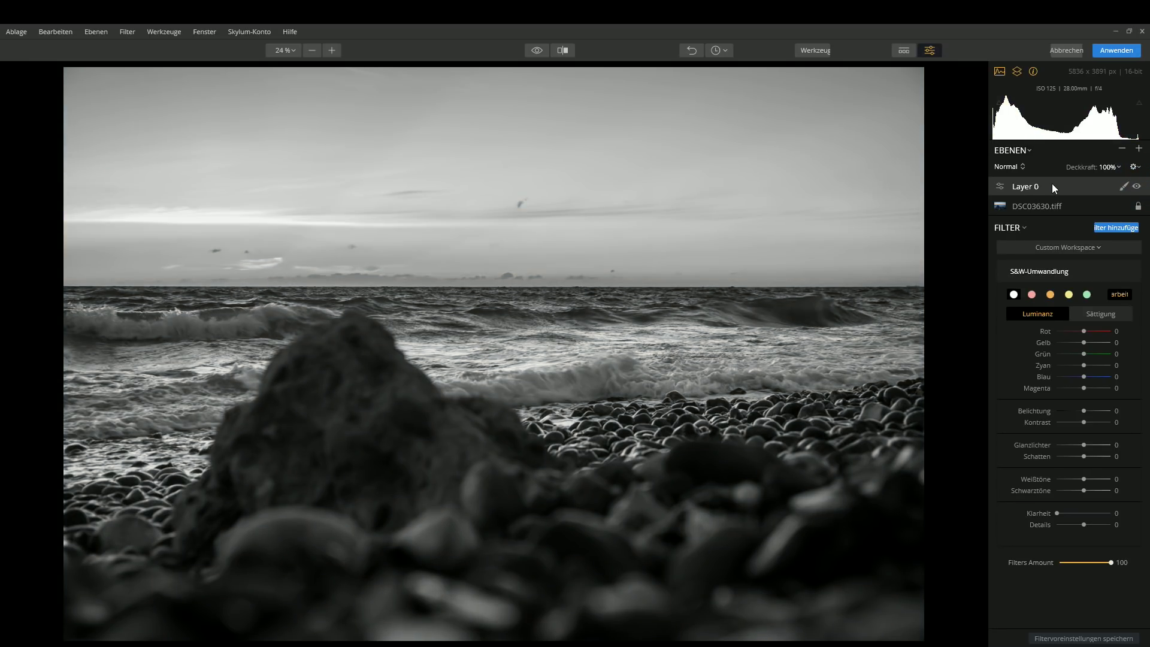
pyautogui.moveTo(1069, 405)
pyautogui.click(1094, 313)
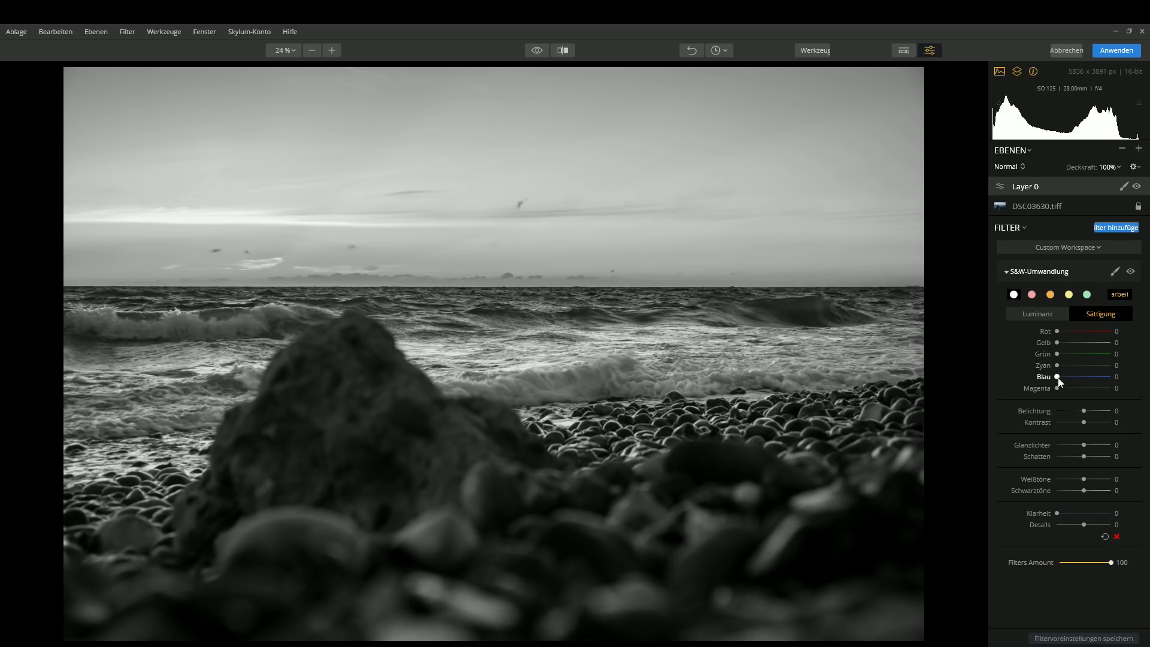
# Raise Rot and Gelb saturation to 96 to recolour the sunset sky
pyautogui.moveTo(1058, 376)
pyautogui.mouseDown()
pyautogui.moveTo(1100, 378)
pyautogui.moveTo(1042, 376)
pyautogui.mouseUp()
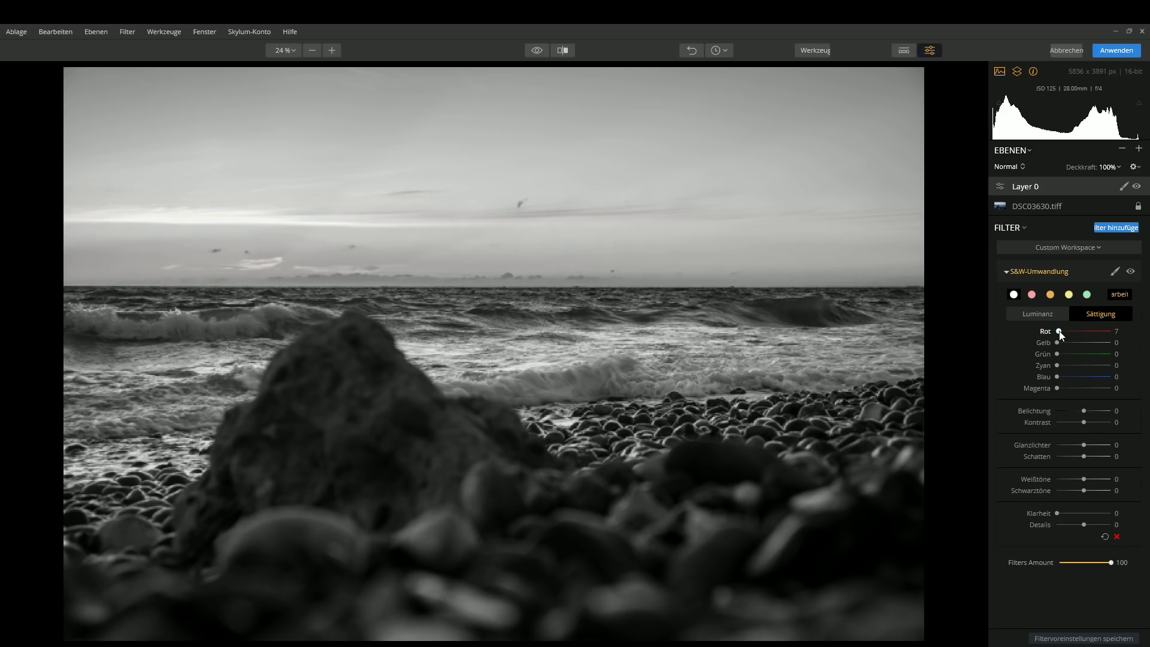
pyautogui.moveTo(1058, 332)
pyautogui.mouseDown()
pyautogui.moveTo(1073, 346)
pyautogui.moveTo(1082, 331)
pyautogui.moveTo(1078, 346)
pyautogui.mouseUp()
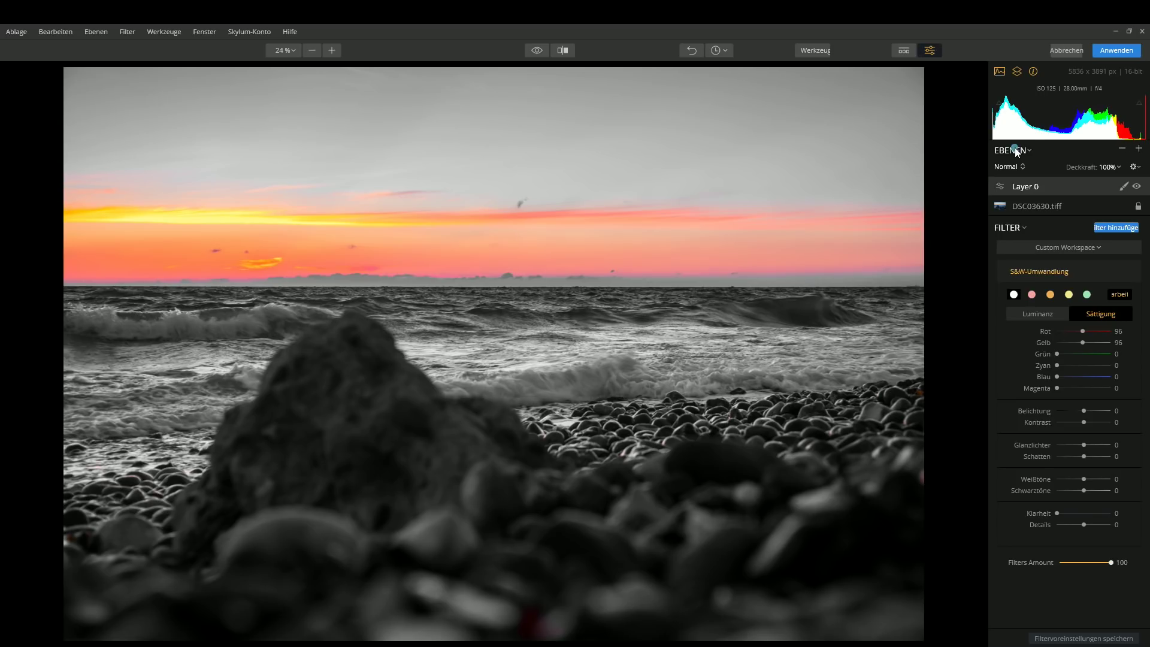
# Add Layer 1 as a new 'Neue Nachbearbeitungsebene' above Layer 0
pyautogui.click(1140, 149)
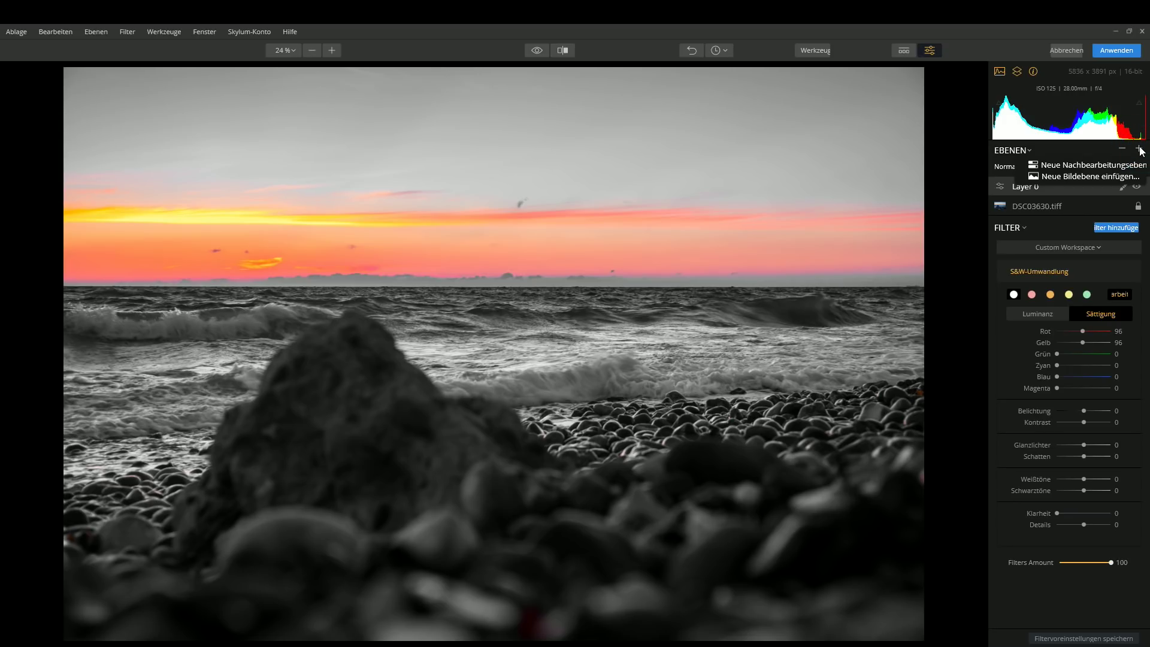
pyautogui.click(1080, 165)
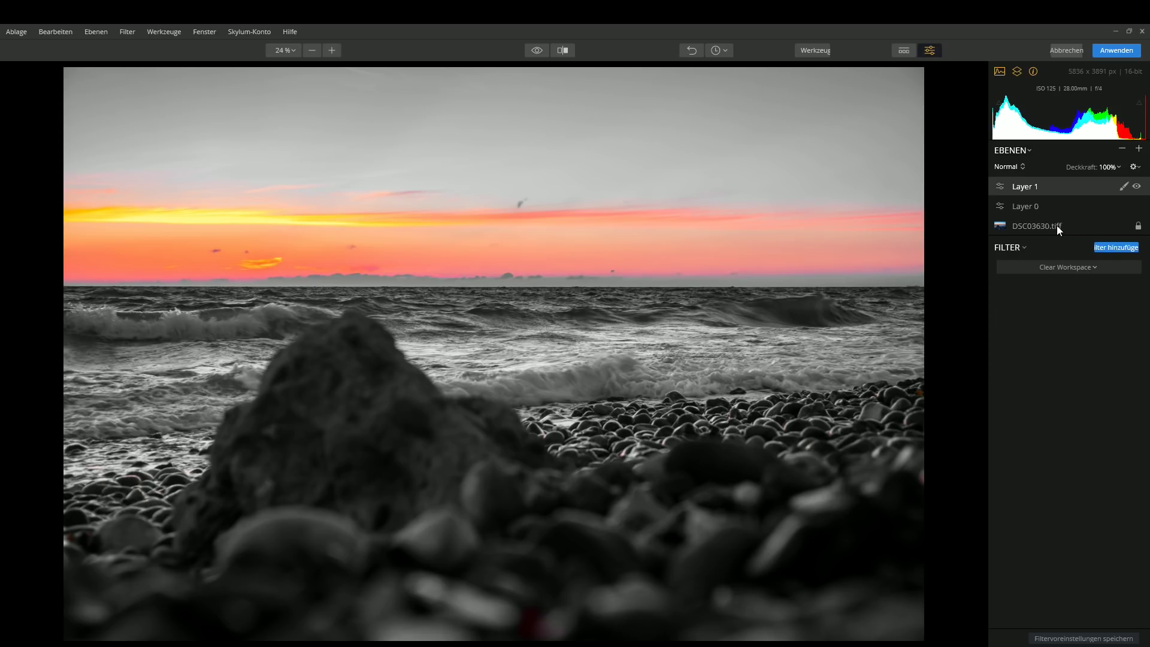
# Open Layer 1's filter catalog, browsing Issue Fixers, Kreativ and Professional before Werkzeug
pyautogui.moveTo(1042, 206)
pyautogui.click(1115, 248)
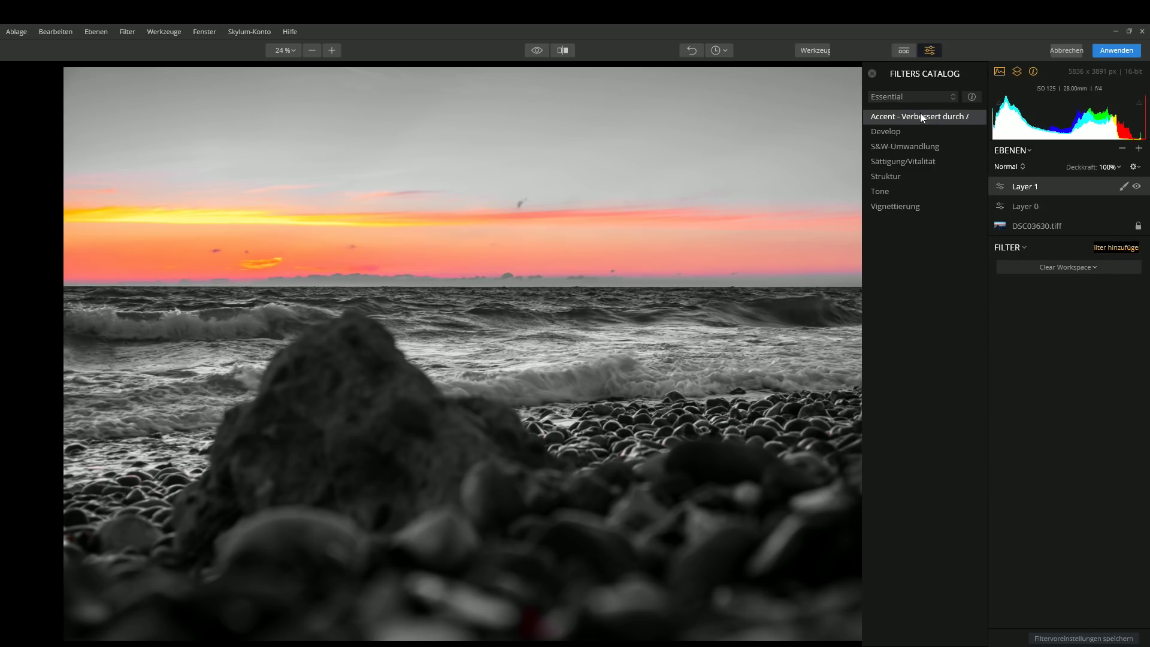
pyautogui.click(918, 98)
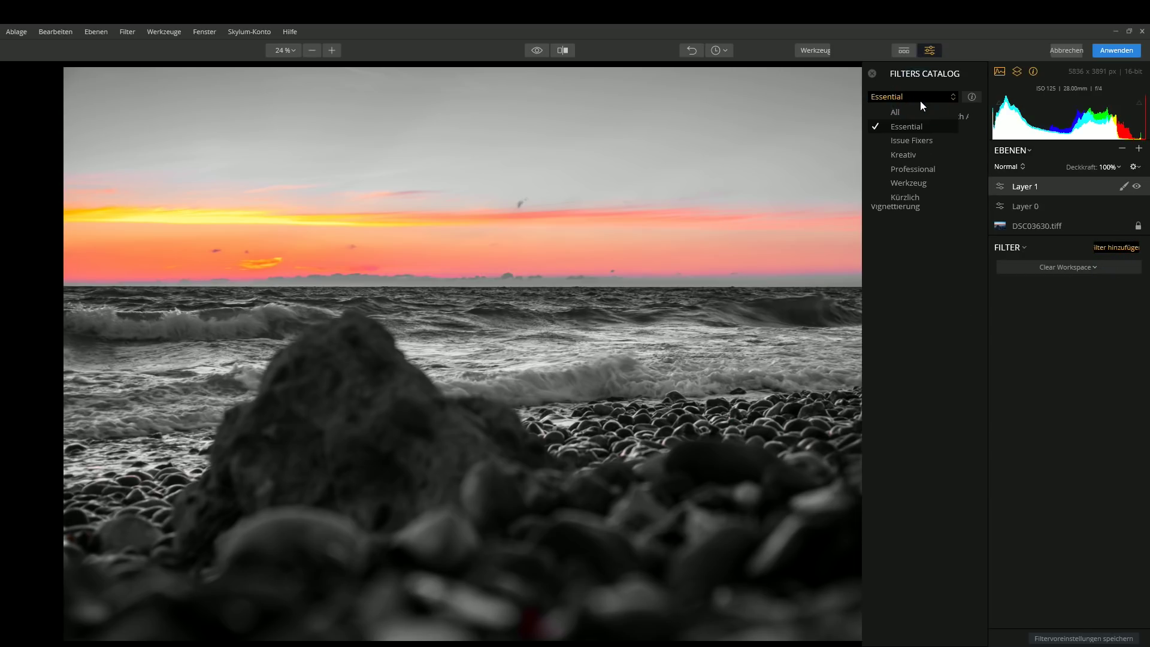
pyautogui.click(918, 139)
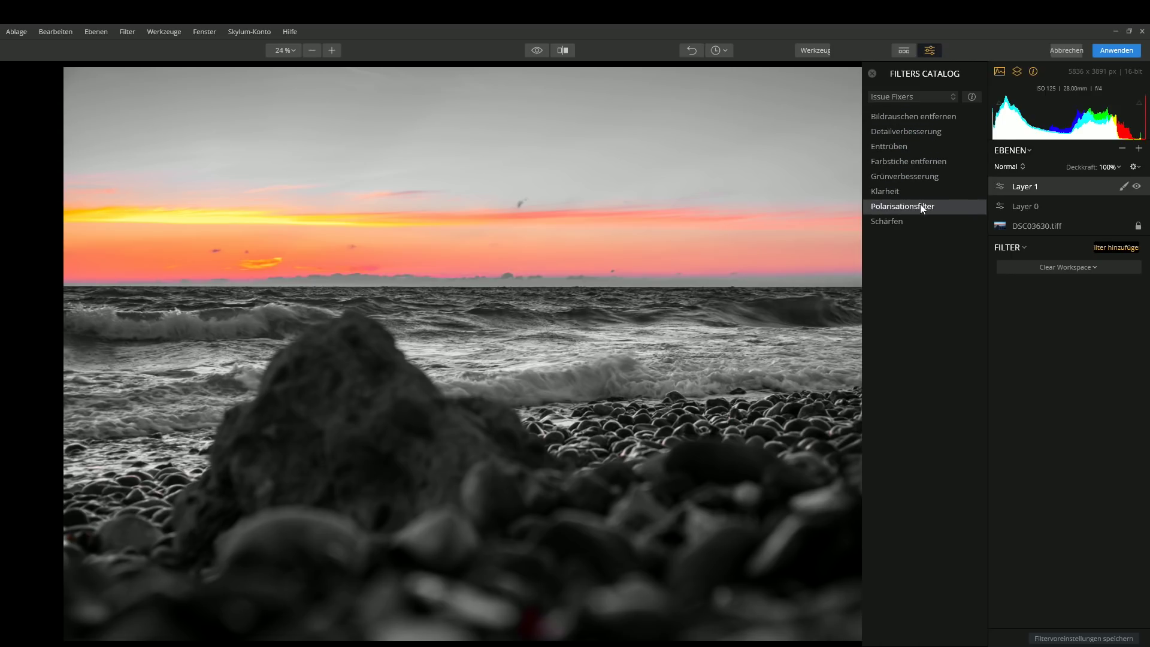
pyautogui.click(924, 99)
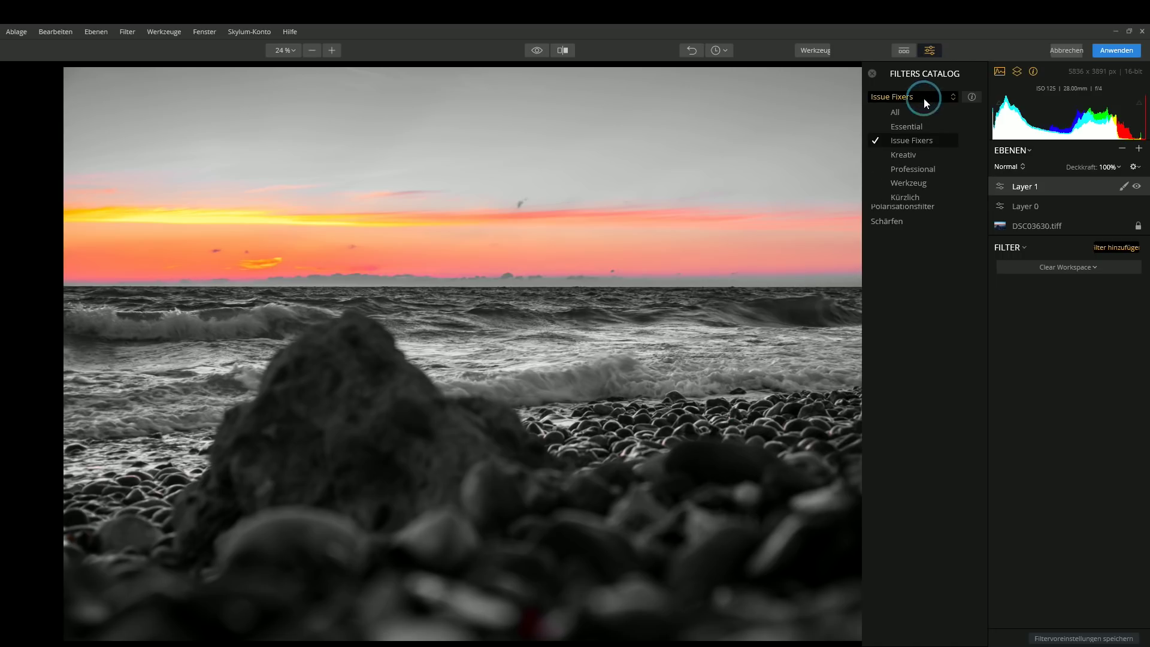
pyautogui.click(917, 157)
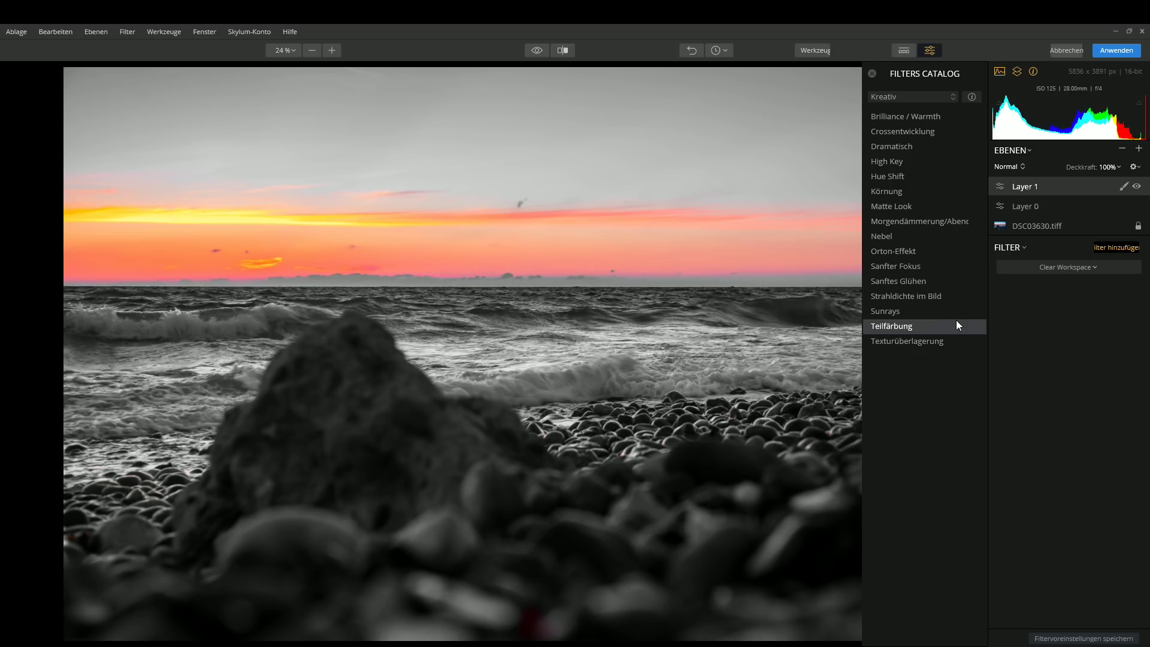
pyautogui.click(919, 95)
pyautogui.click(924, 168)
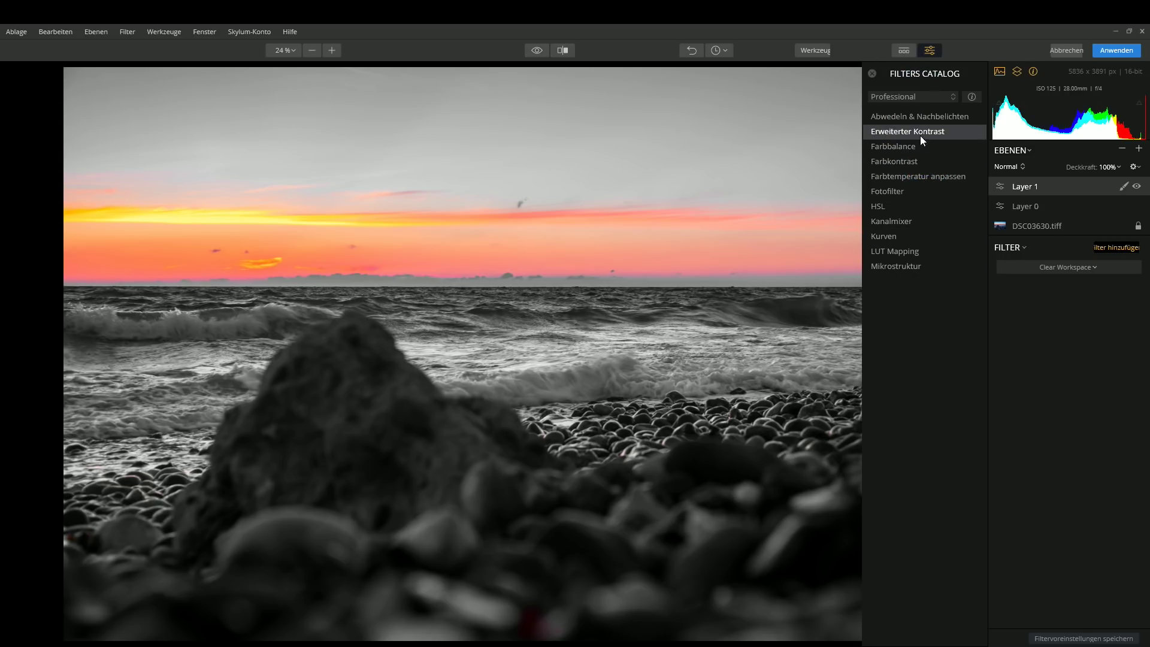
pyautogui.click(913, 96)
pyautogui.click(908, 182)
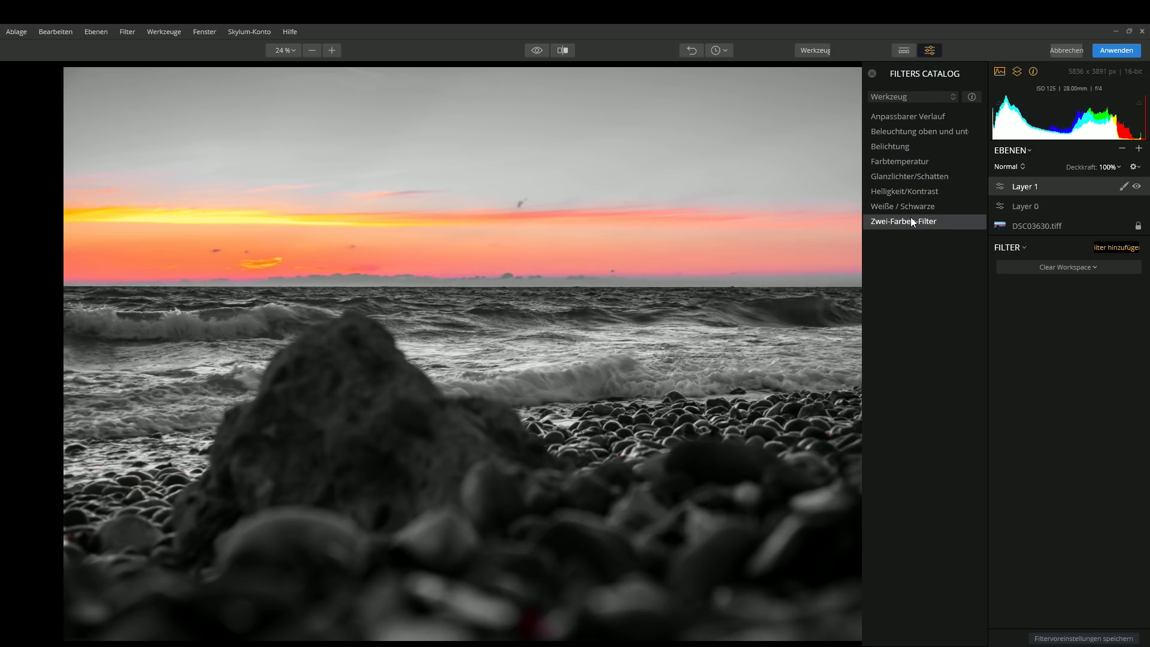
# Apply Beleuchtung oben und unten with Oben -40, Unten 67 and Blenden 25
pyautogui.click(926, 131)
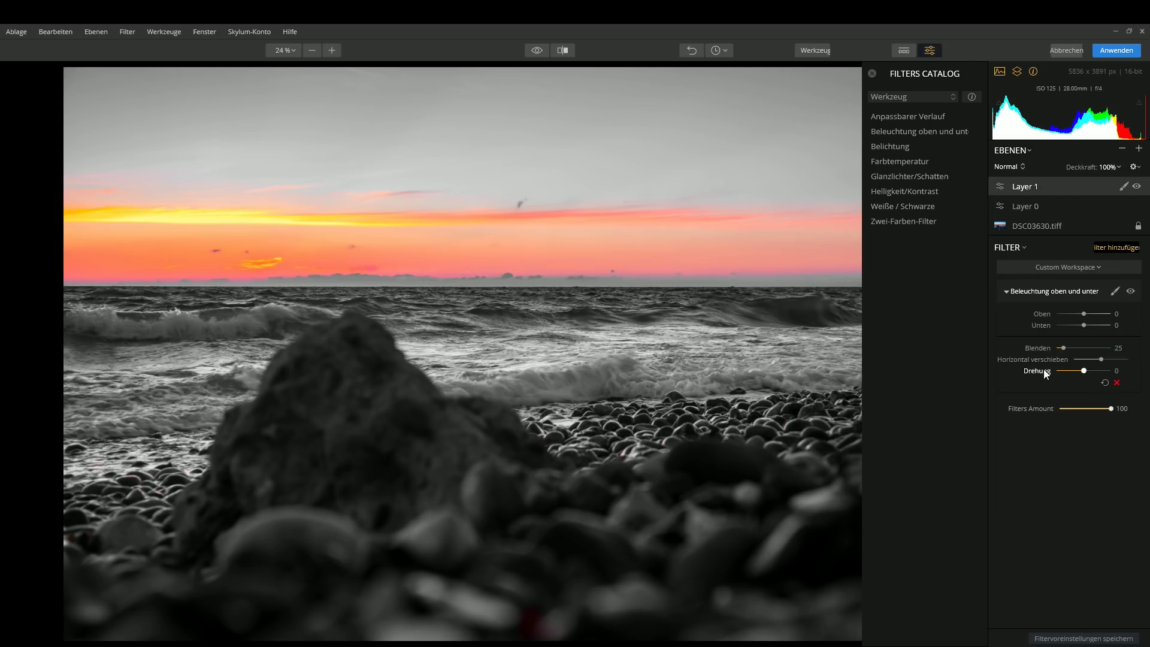
pyautogui.moveTo(1083, 325)
pyautogui.moveTo(1084, 325)
pyautogui.mouseDown()
pyautogui.moveTo(1116, 326)
pyautogui.moveTo(1087, 326)
pyautogui.moveTo(1103, 328)
pyautogui.mouseUp()
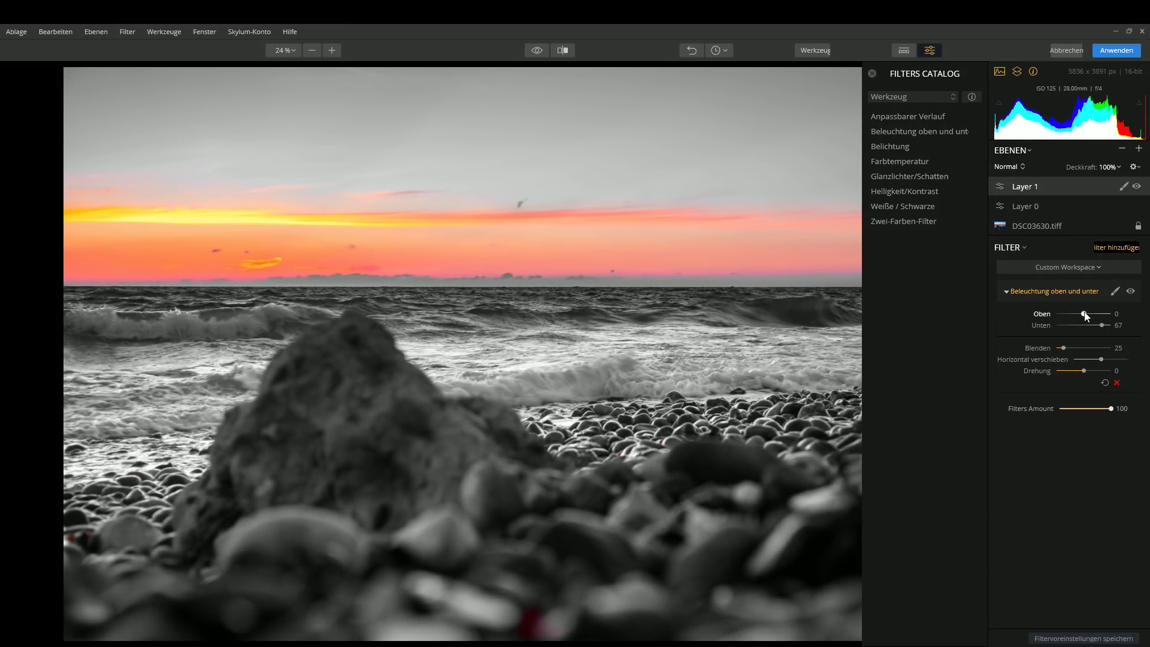
pyautogui.moveTo(1084, 314); pyautogui.dragTo(1071, 314)
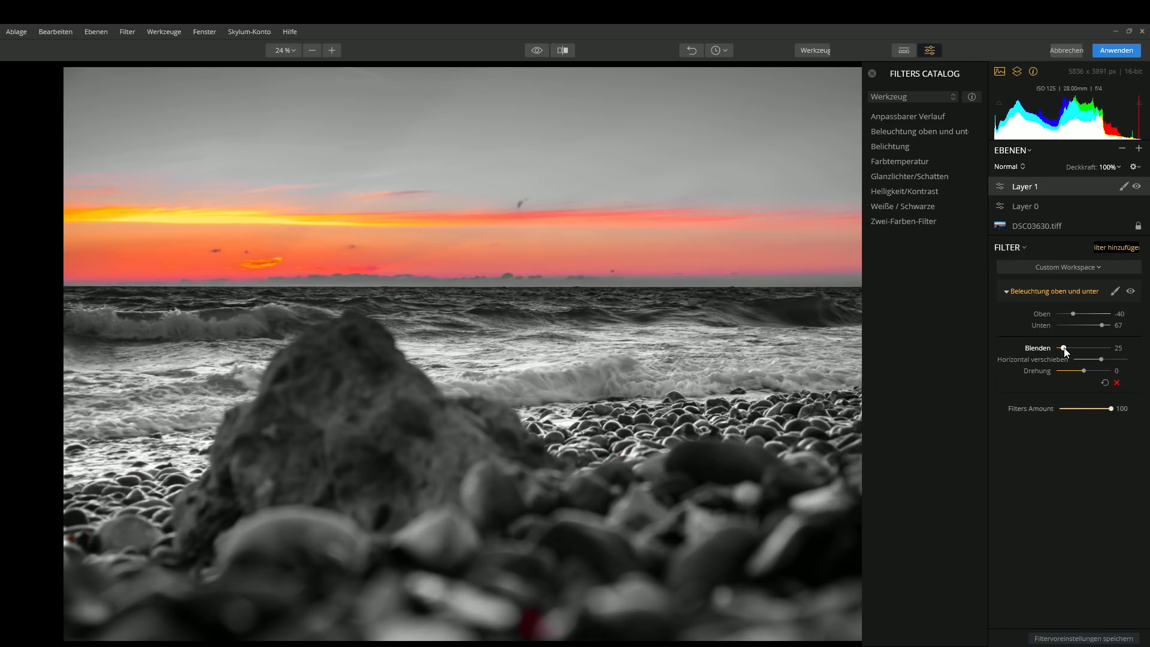
pyautogui.moveTo(1101, 359)
pyautogui.mouseDown()
pyautogui.moveTo(1126, 360)
pyautogui.moveTo(1050, 350)
pyautogui.moveTo(1096, 350)
pyautogui.mouseUp()
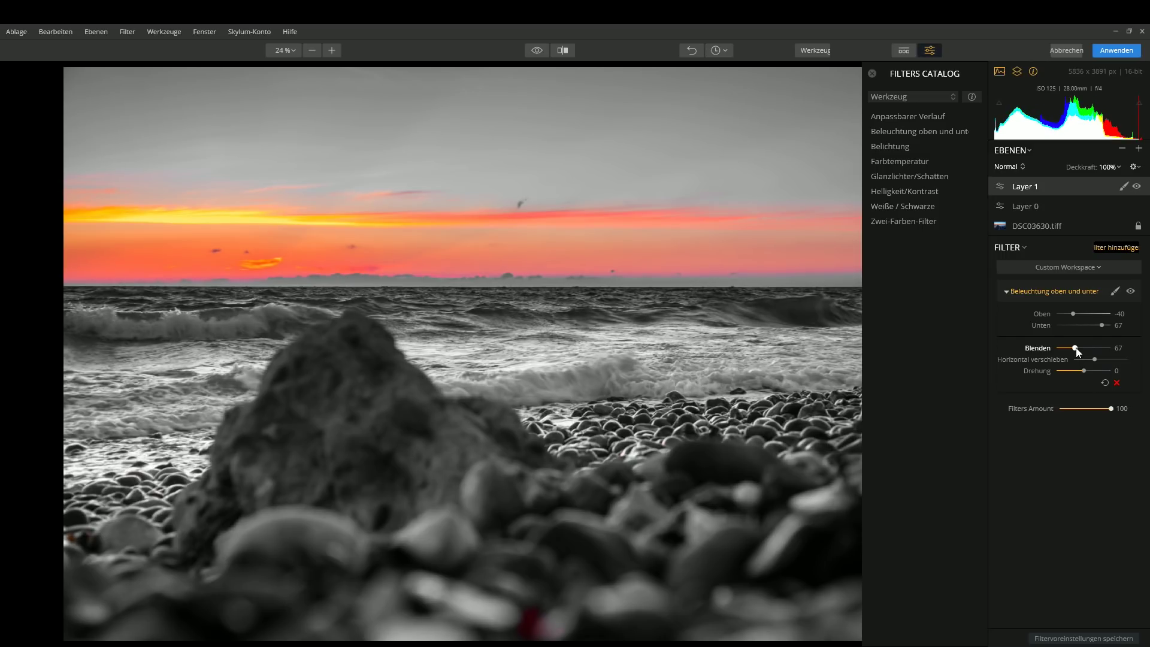
pyautogui.moveTo(1076, 349)
pyautogui.mouseDown()
pyautogui.moveTo(1064, 349)
pyautogui.moveTo(1110, 359)
pyautogui.mouseUp()
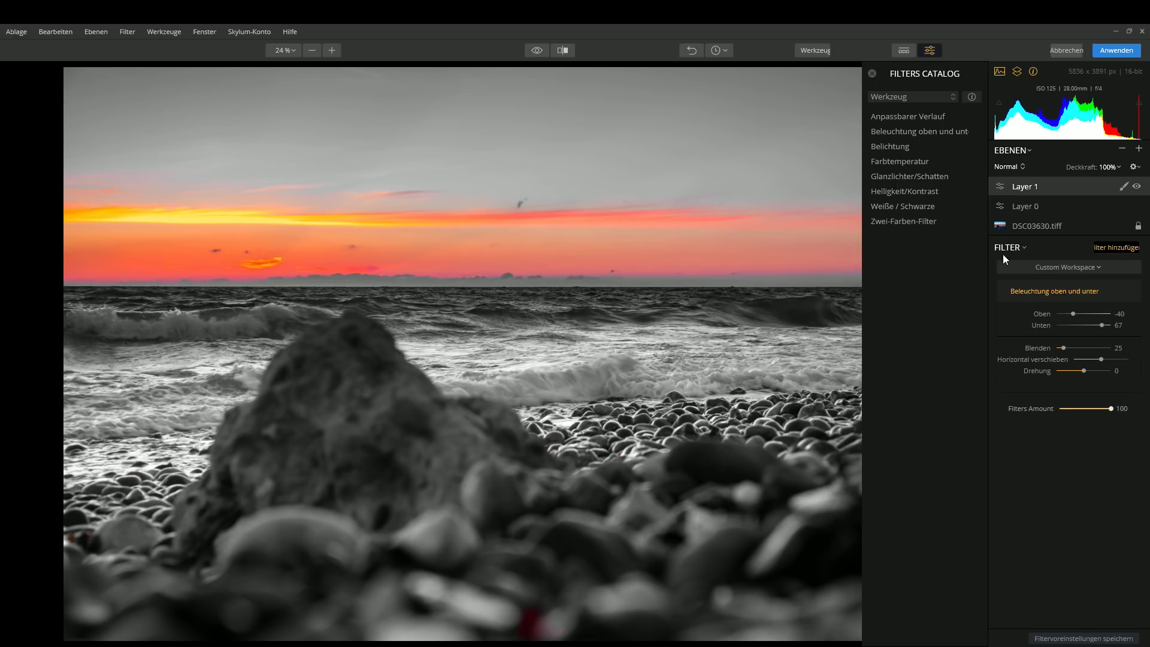
# Toggle Layer 1 and Layer 0 visibility to compare, ending with Layer 0 selected and visible
pyautogui.click(1005, 291)
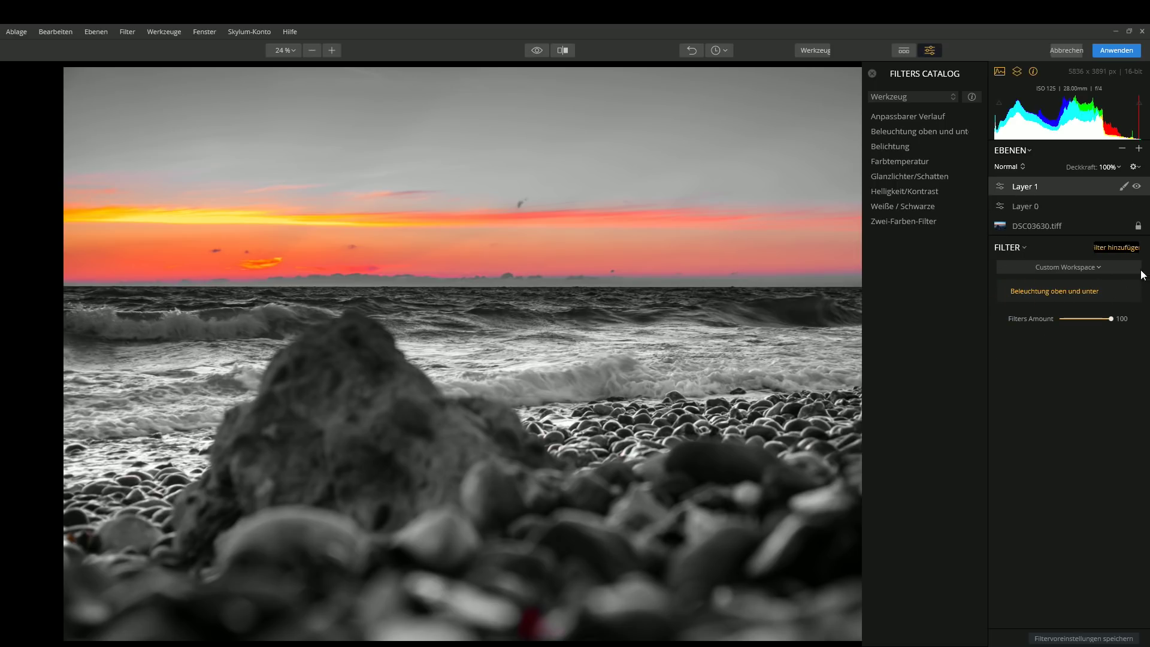
pyautogui.click(1138, 187)
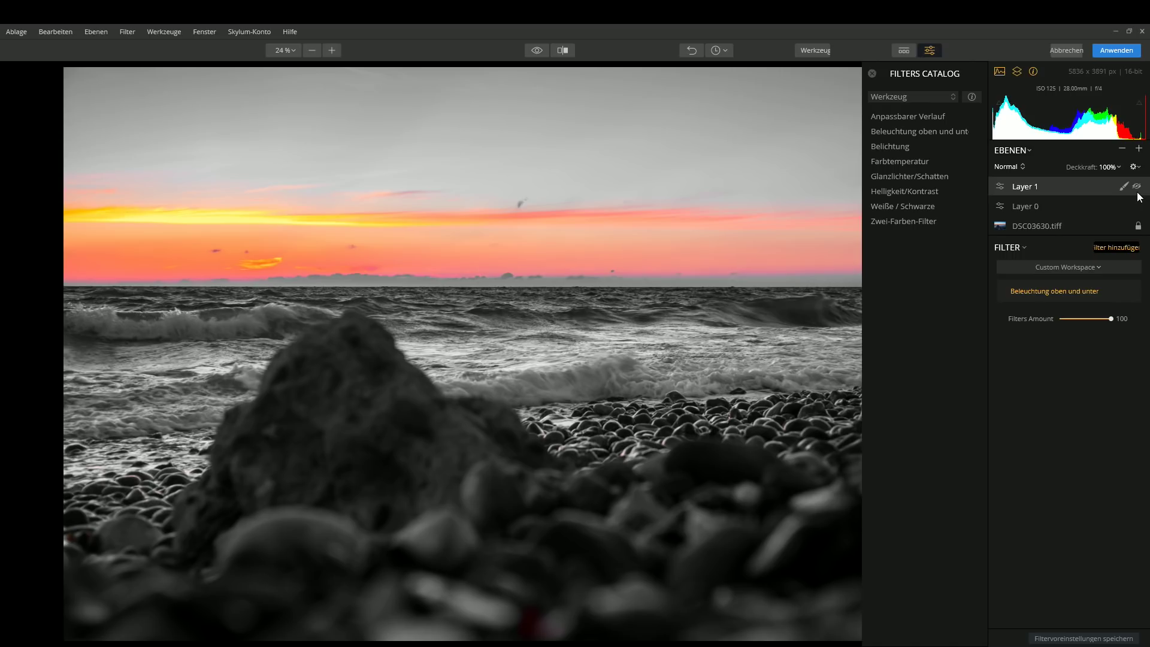
pyautogui.click(1136, 206)
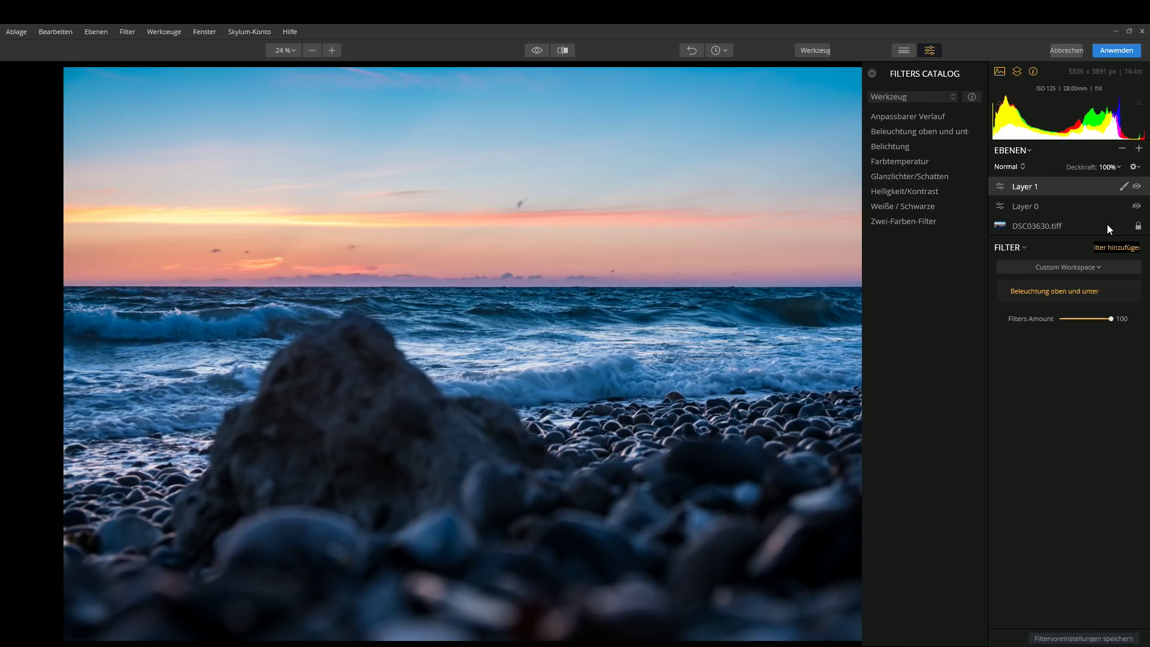
pyautogui.click(1137, 187)
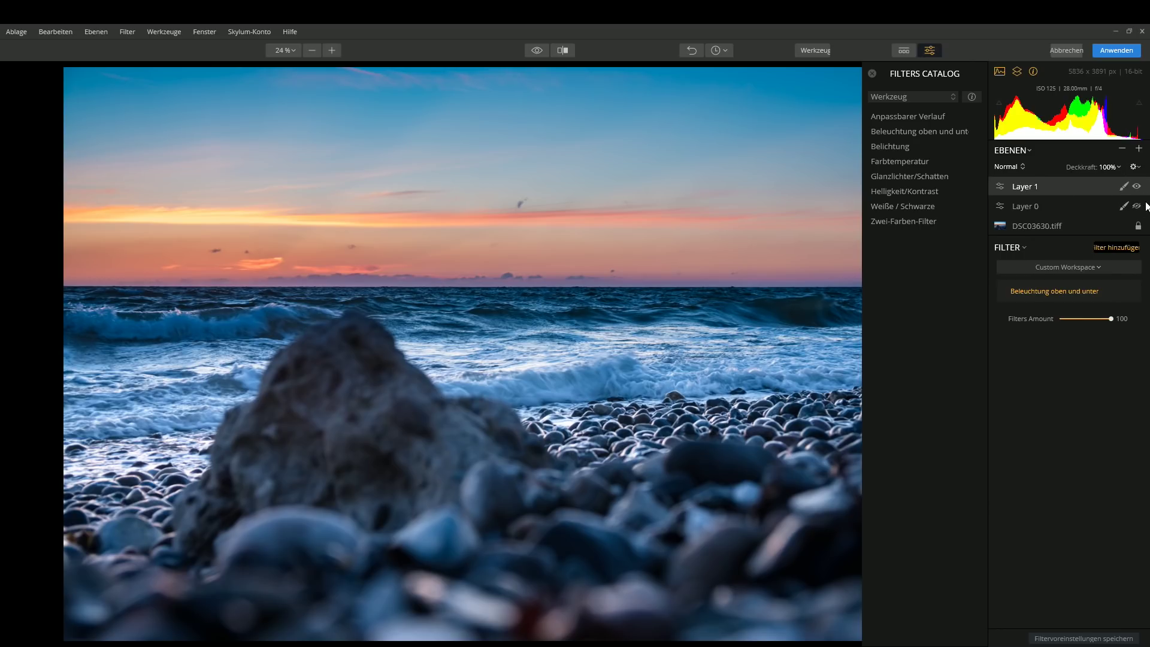
pyautogui.moveTo(1137, 206)
pyautogui.click(1137, 206)
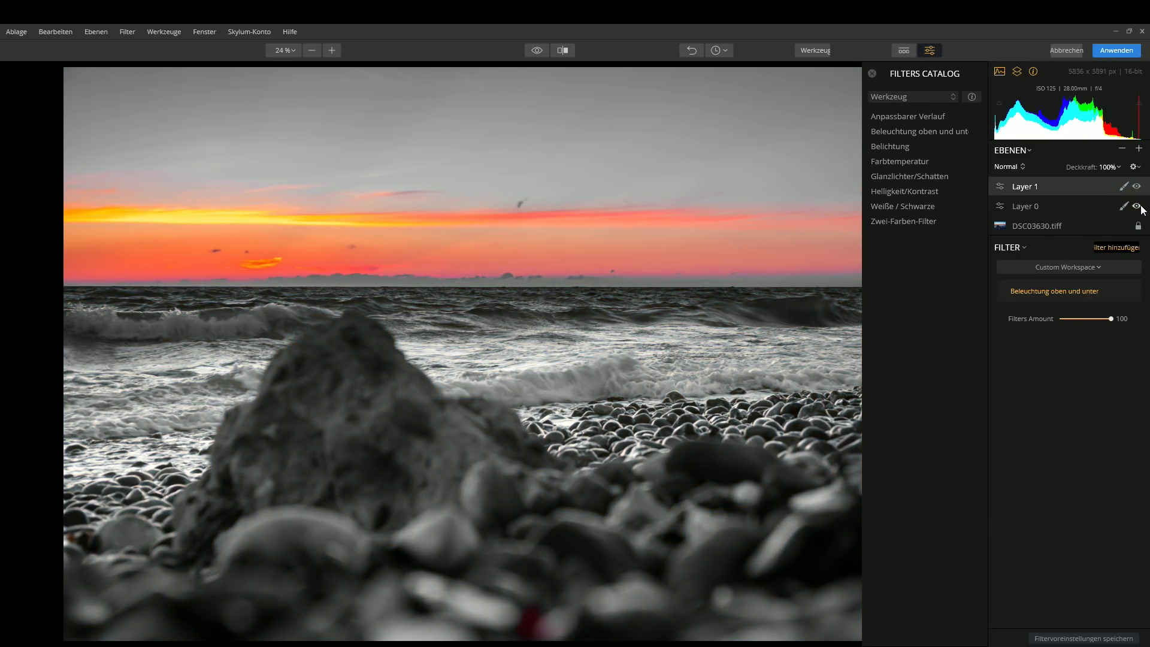
pyautogui.click(1138, 206)
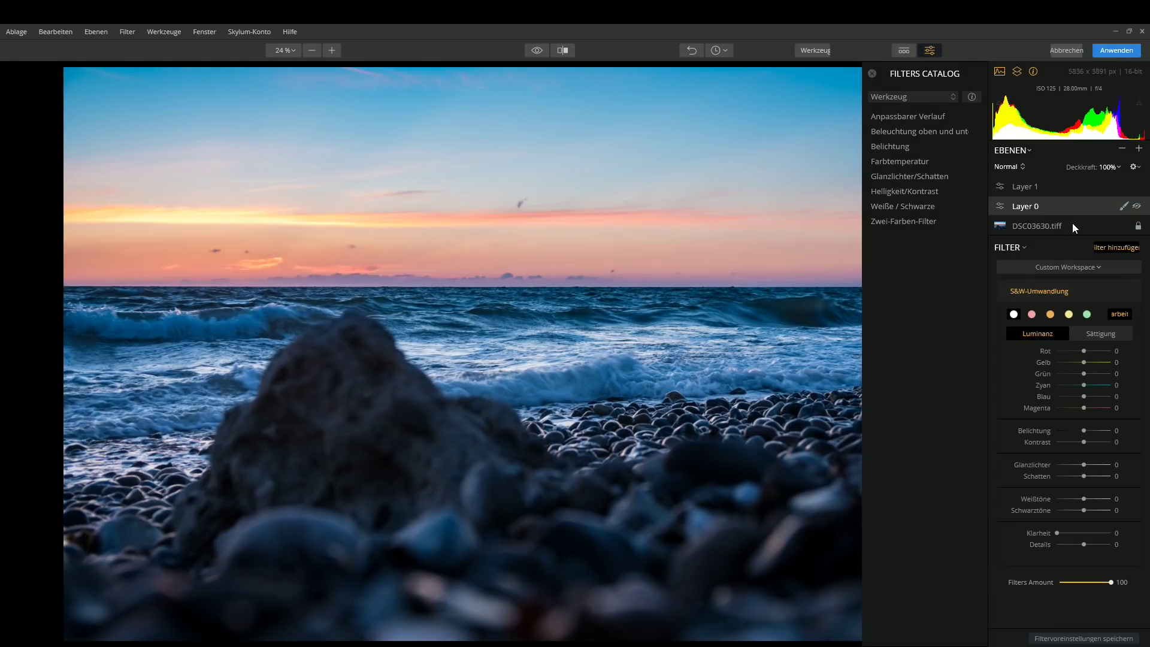
pyautogui.click(1136, 206)
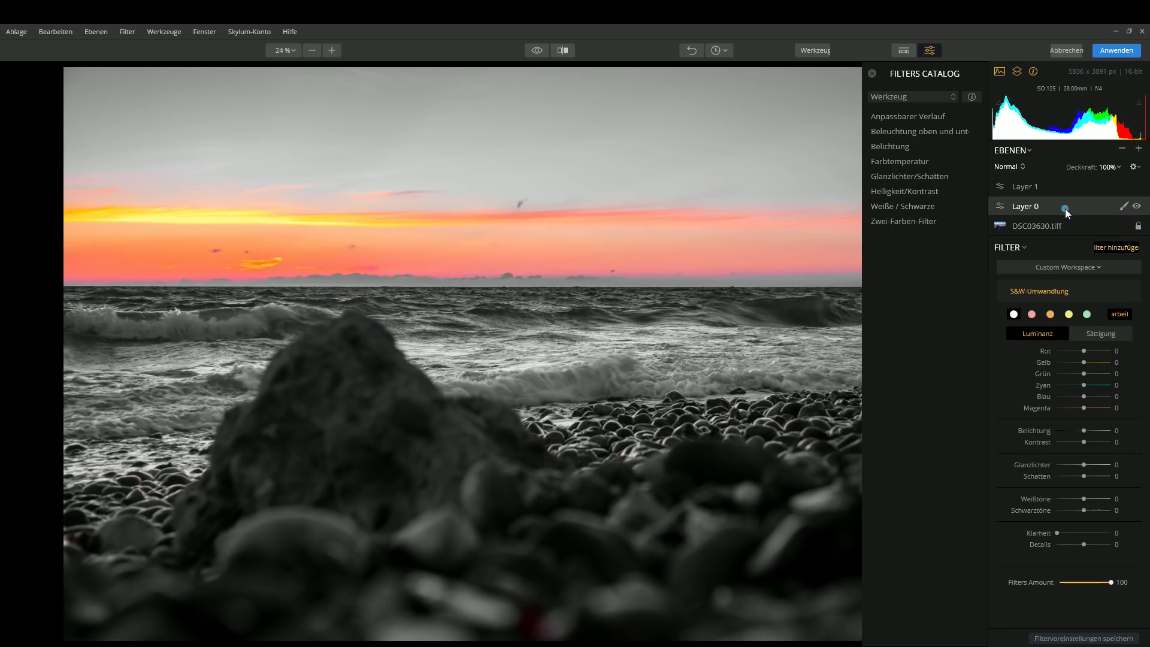
# Keep Layer 1 above Layer 0 after trial reordering, then hide both layers
pyautogui.moveTo(1065, 207)
pyautogui.mouseDown()
pyautogui.moveTo(1066, 180)
pyautogui.moveTo(1066, 205)
pyautogui.mouseUp()
pyautogui.moveTo(1055, 205); pyautogui.dragTo(1056, 175)
pyautogui.moveTo(1056, 174)
pyautogui.mouseDown()
pyautogui.moveTo(1060, 198)
pyautogui.moveTo(1060, 180)
pyautogui.mouseUp()
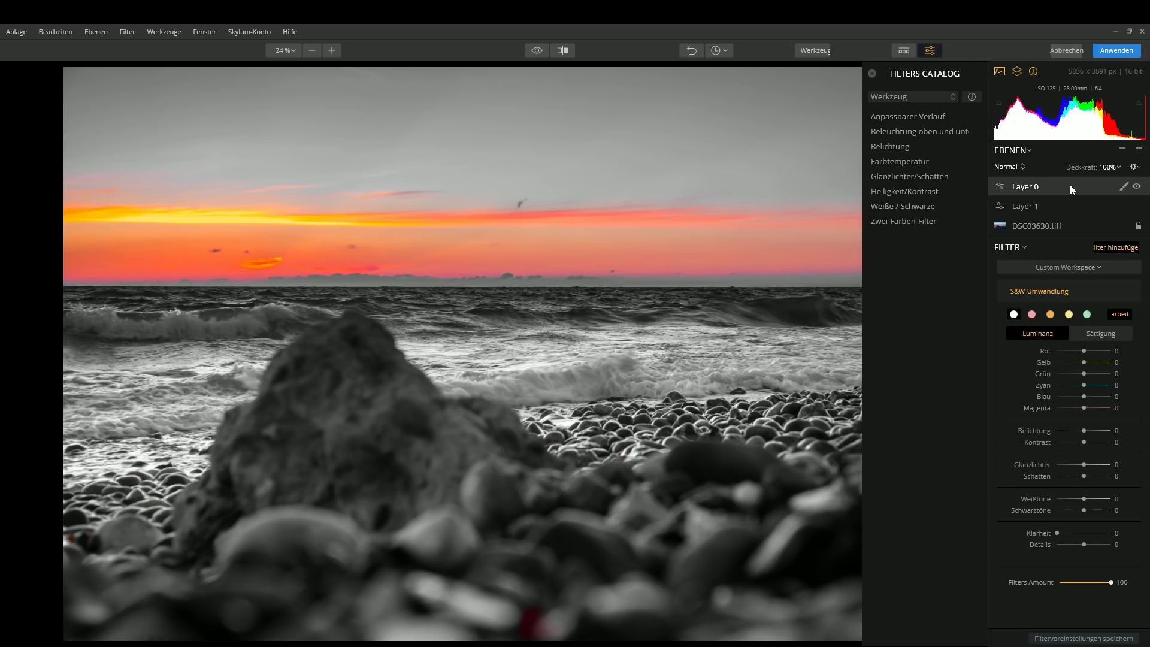
pyautogui.moveTo(1070, 184); pyautogui.dragTo(1068, 211)
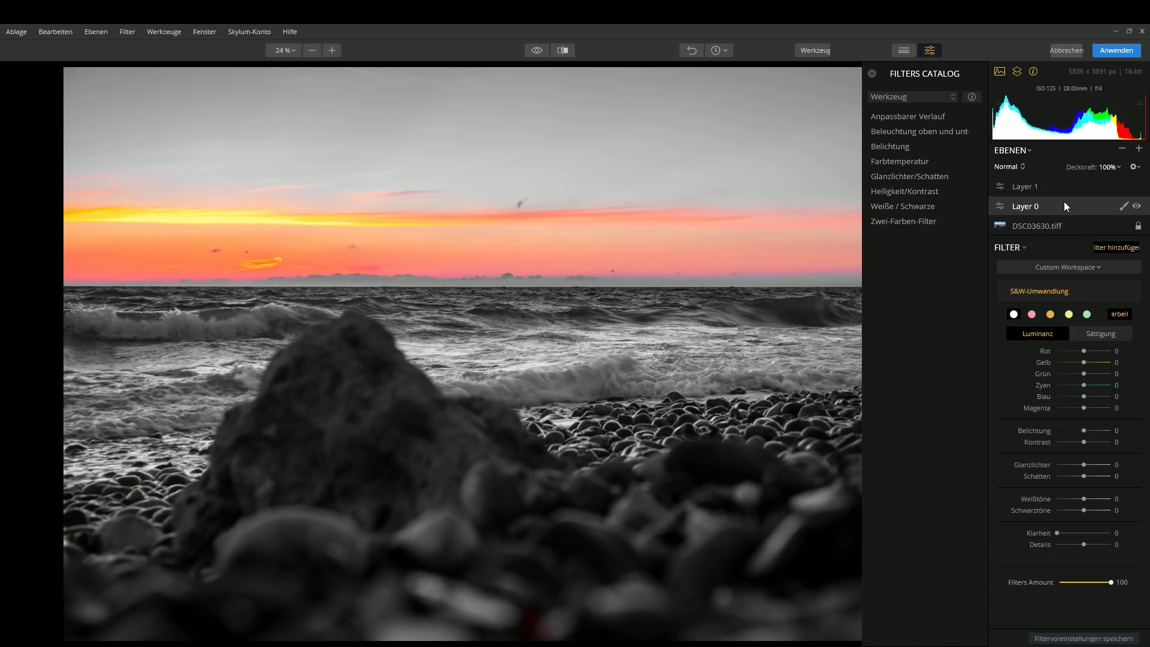
pyautogui.click(1137, 187)
pyautogui.click(1137, 207)
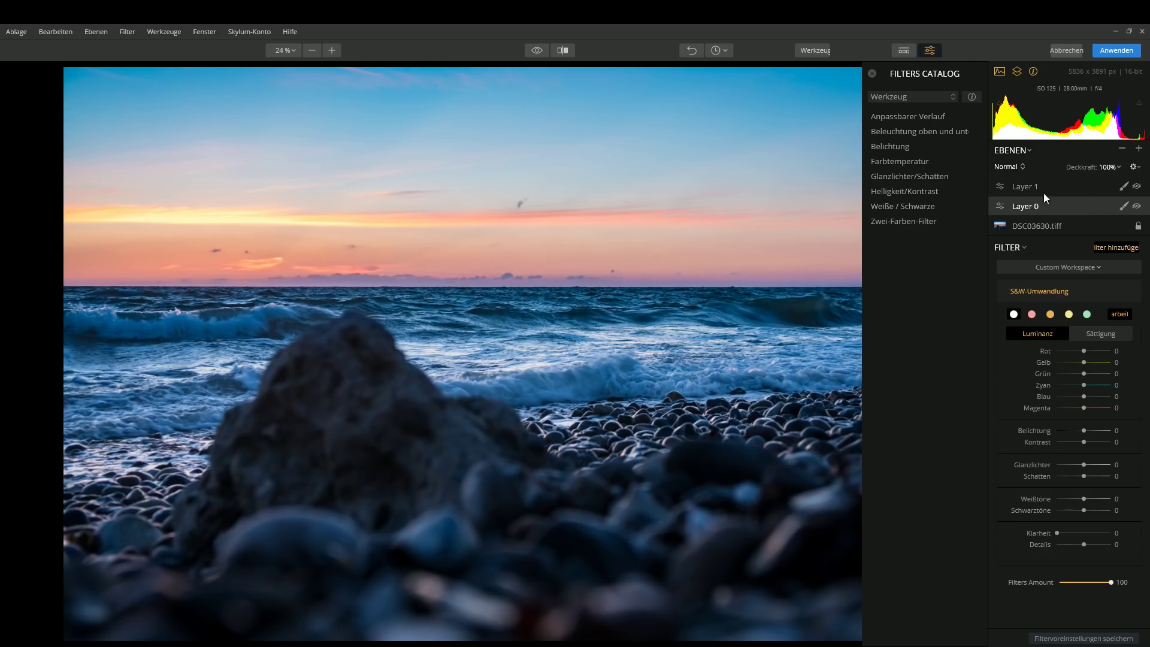
# Add a new adjustment layer, Layer 2, and drag it above Layer 1
pyautogui.click(1140, 149)
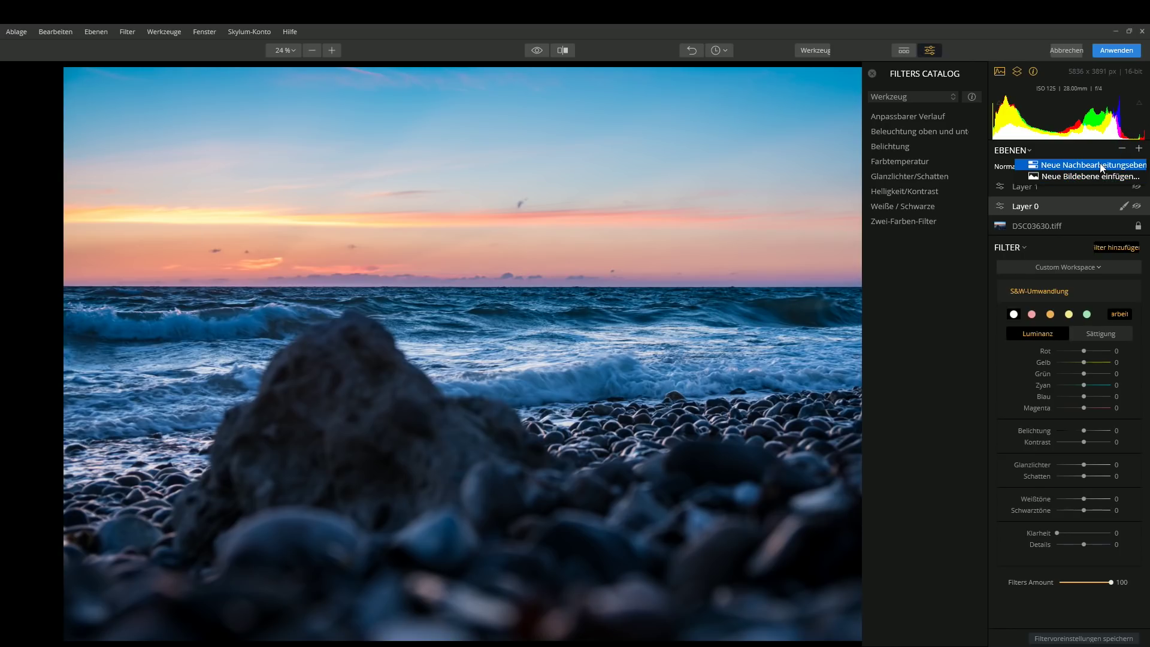
pyautogui.click(1102, 164)
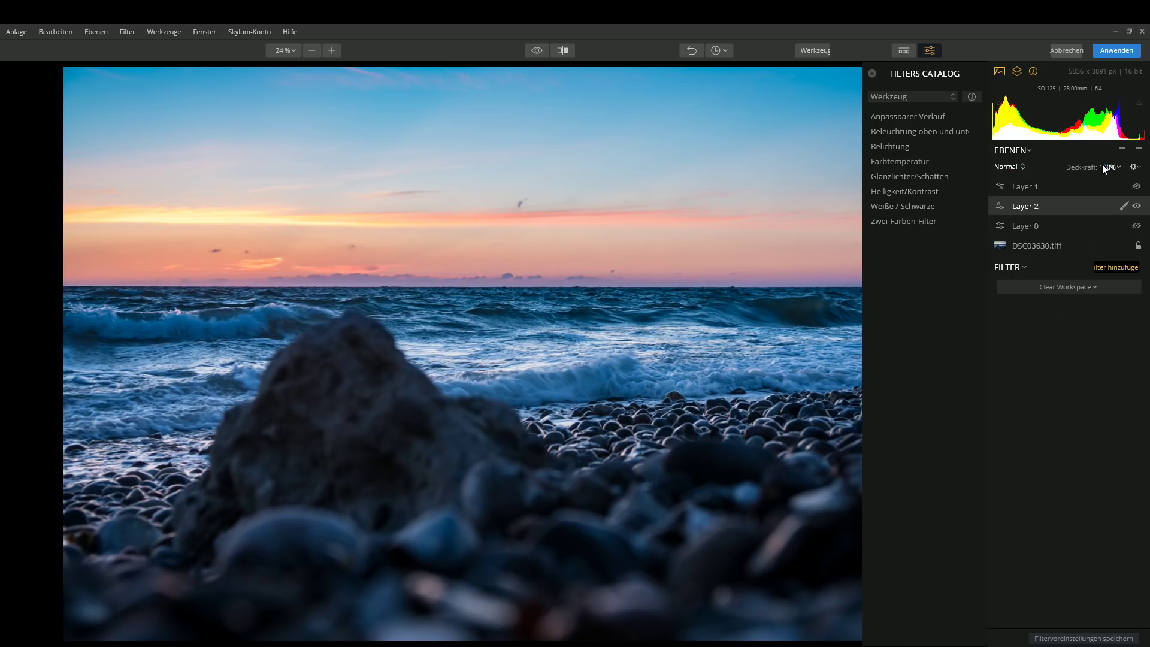
pyautogui.click(1071, 186)
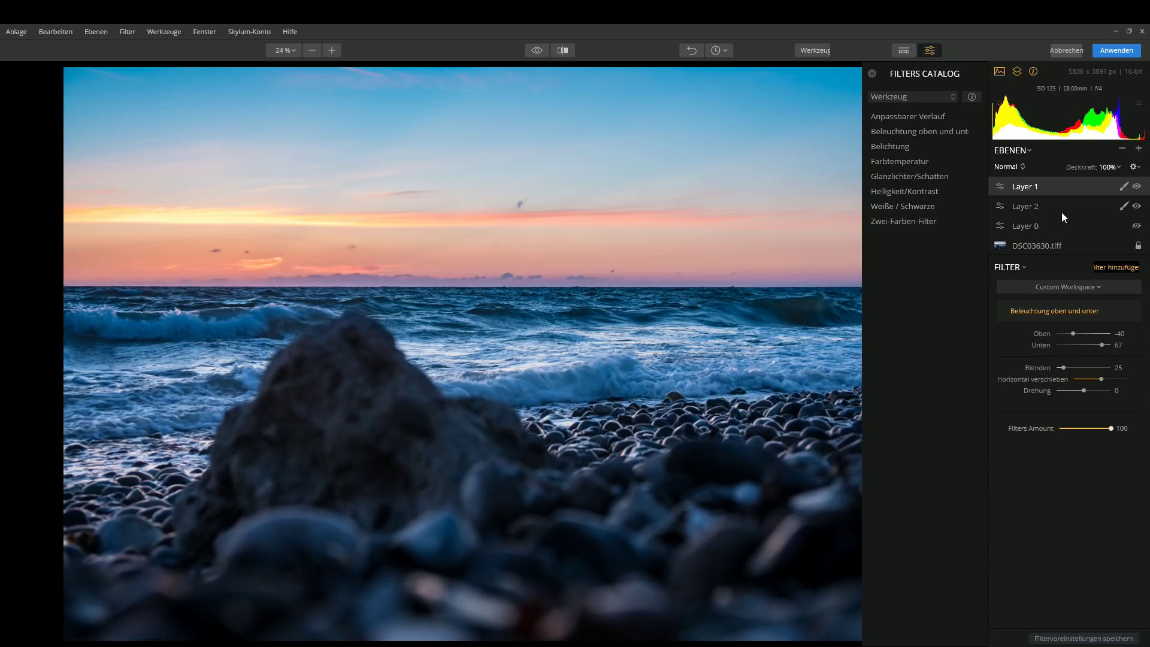
pyautogui.moveTo(1063, 207); pyautogui.dragTo(1058, 187)
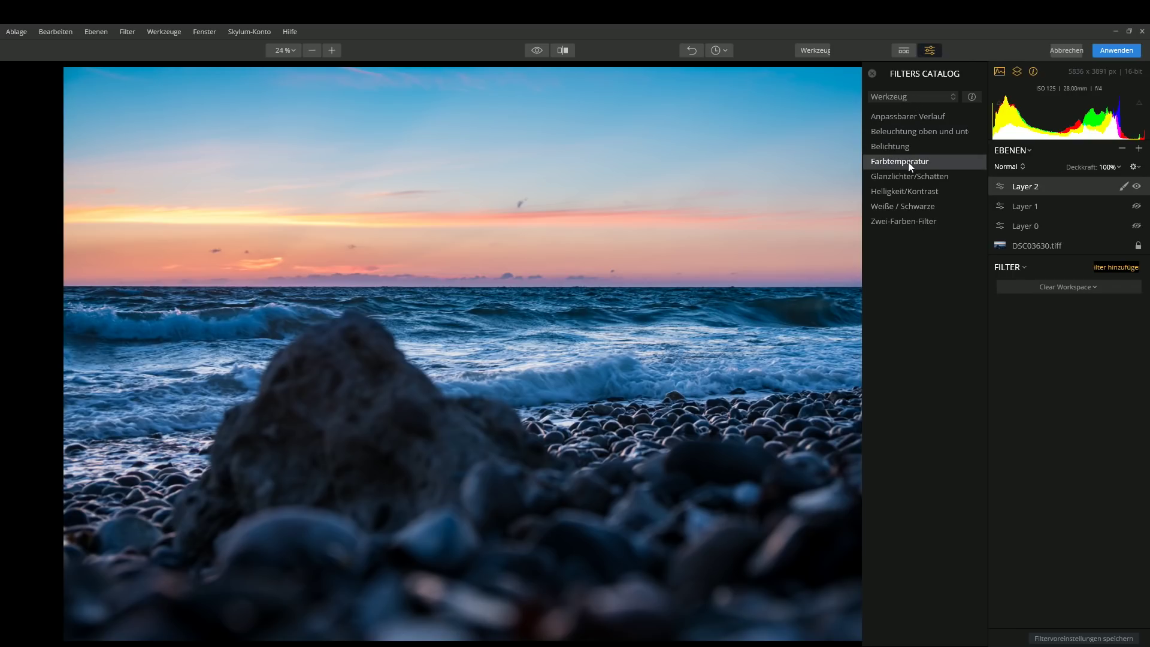
# Apply the Essential S&W-Umwandlung filter to Layer 2 and select its brush mask
pyautogui.click(915, 97)
pyautogui.click(904, 123)
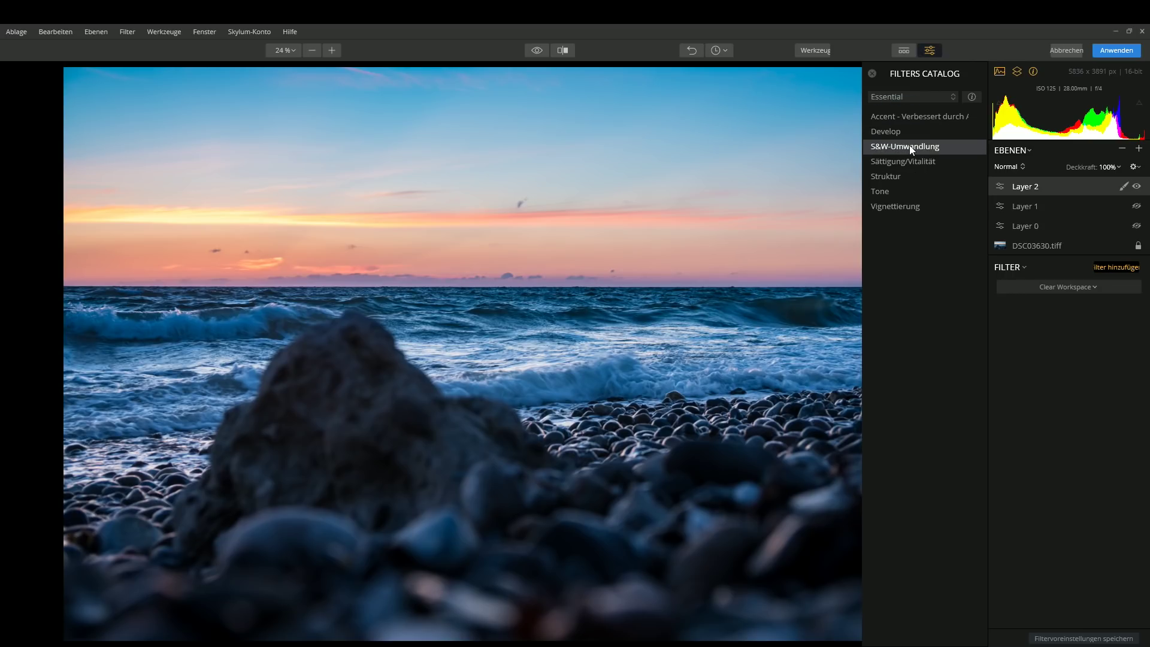
pyautogui.click(912, 147)
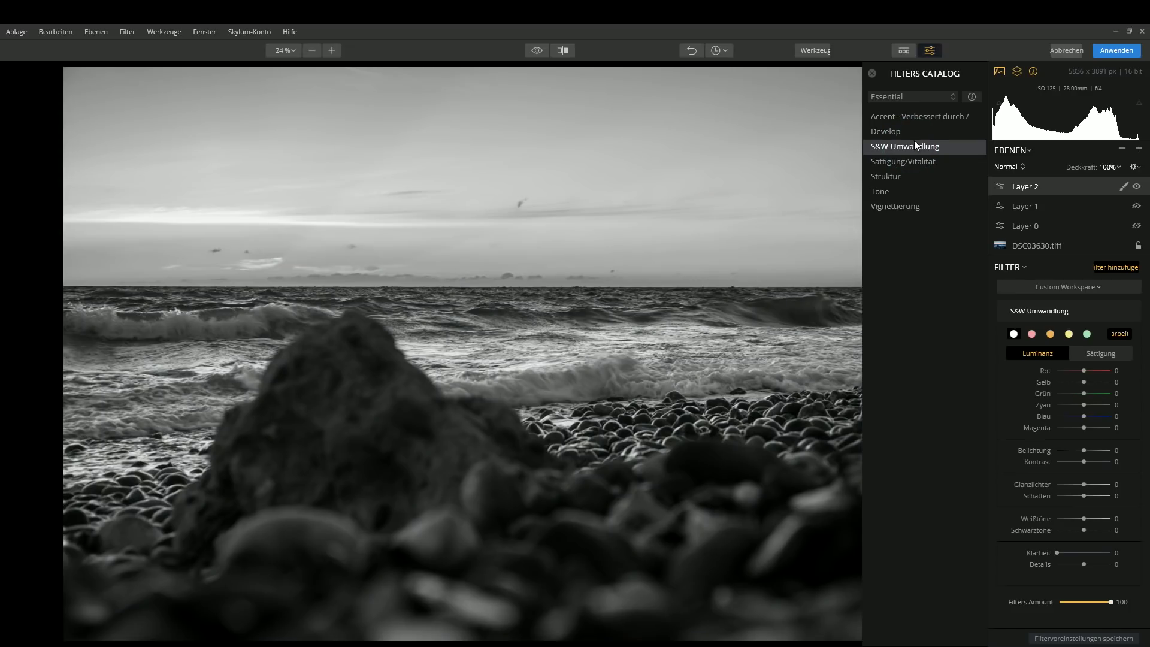
pyautogui.click(1124, 188)
pyautogui.click(1086, 203)
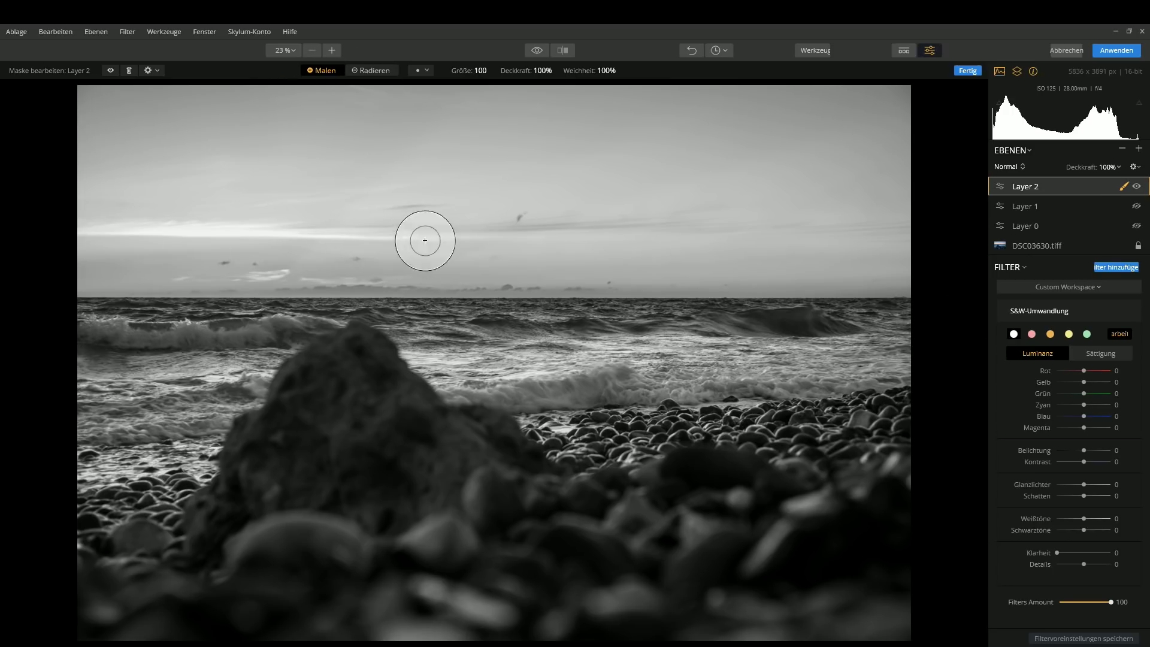
# Paint Layer 2's mask across the sky so the sea stays coloured, then hide Layer 2
pyautogui.moveTo(71, 105); pyautogui.dragTo(197, 127)
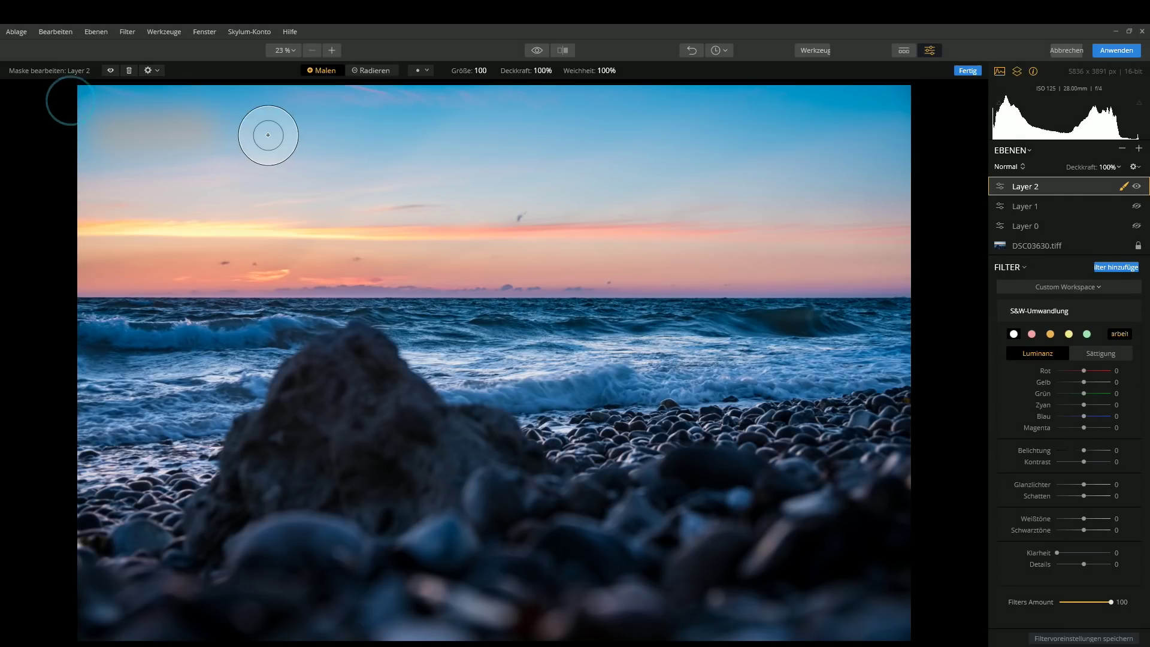
pyautogui.moveTo(268, 135)
pyautogui.mouseDown()
pyautogui.moveTo(182, 131)
pyautogui.moveTo(367, 120)
pyautogui.moveTo(243, 128)
pyautogui.moveTo(159, 104)
pyautogui.moveTo(313, 102)
pyautogui.moveTo(108, 154)
pyautogui.moveTo(61, 224)
pyautogui.moveTo(360, 221)
pyautogui.moveTo(260, 254)
pyautogui.moveTo(146, 267)
pyautogui.moveTo(794, 258)
pyautogui.moveTo(524, 254)
pyautogui.moveTo(924, 264)
pyautogui.moveTo(798, 267)
pyautogui.moveTo(306, 264)
pyautogui.moveTo(624, 268)
pyautogui.moveTo(863, 237)
pyautogui.moveTo(803, 218)
pyautogui.moveTo(938, 214)
pyautogui.moveTo(181, 168)
pyautogui.moveTo(468, 106)
pyautogui.moveTo(526, 115)
pyautogui.moveTo(744, 98)
pyautogui.moveTo(265, 98)
pyautogui.moveTo(899, 98)
pyautogui.moveTo(908, 133)
pyautogui.moveTo(916, 124)
pyautogui.moveTo(282, 105)
pyautogui.moveTo(83, 121)
pyautogui.mouseUp()
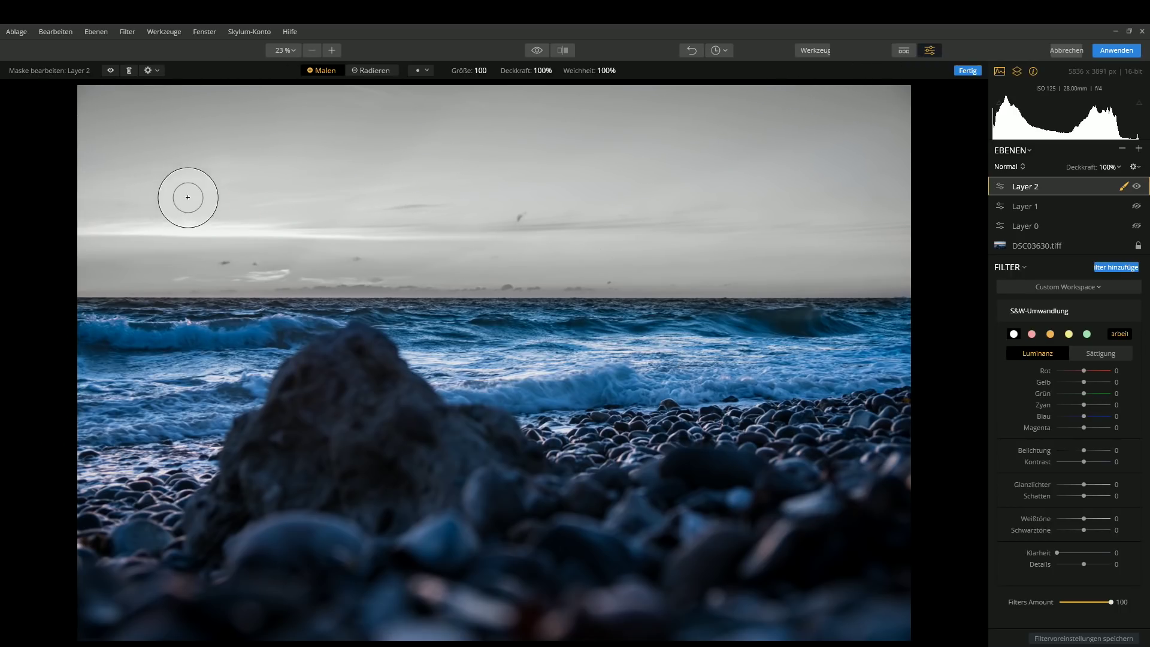
pyautogui.moveTo(708, 198); pyautogui.dragTo(726, 203)
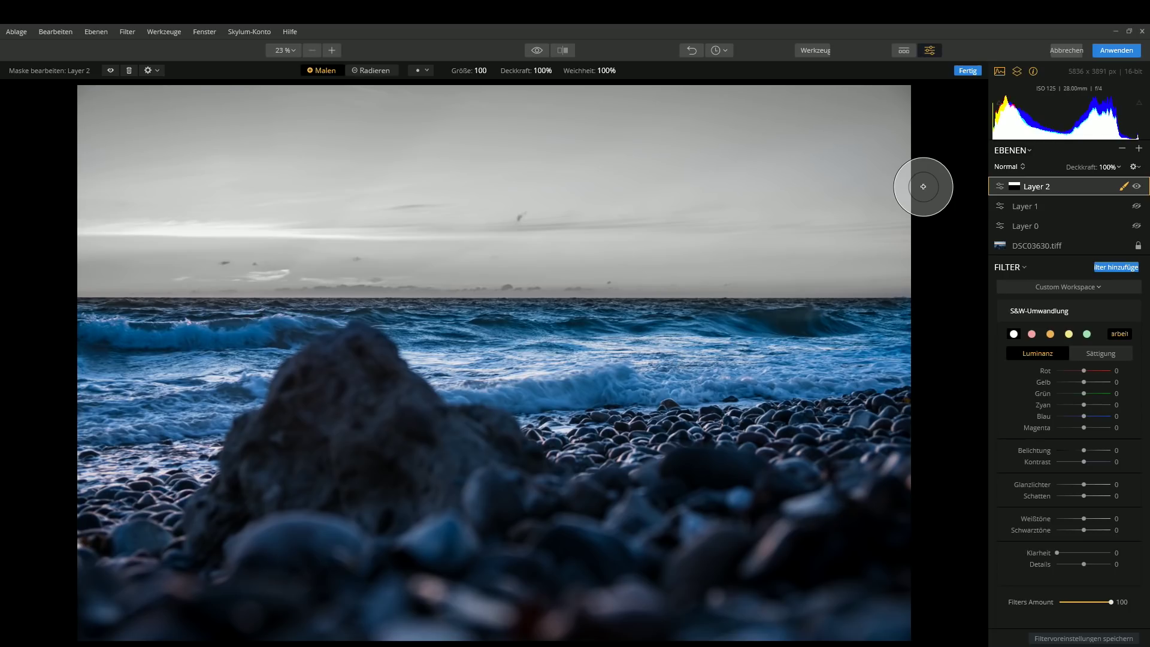
pyautogui.click(1138, 188)
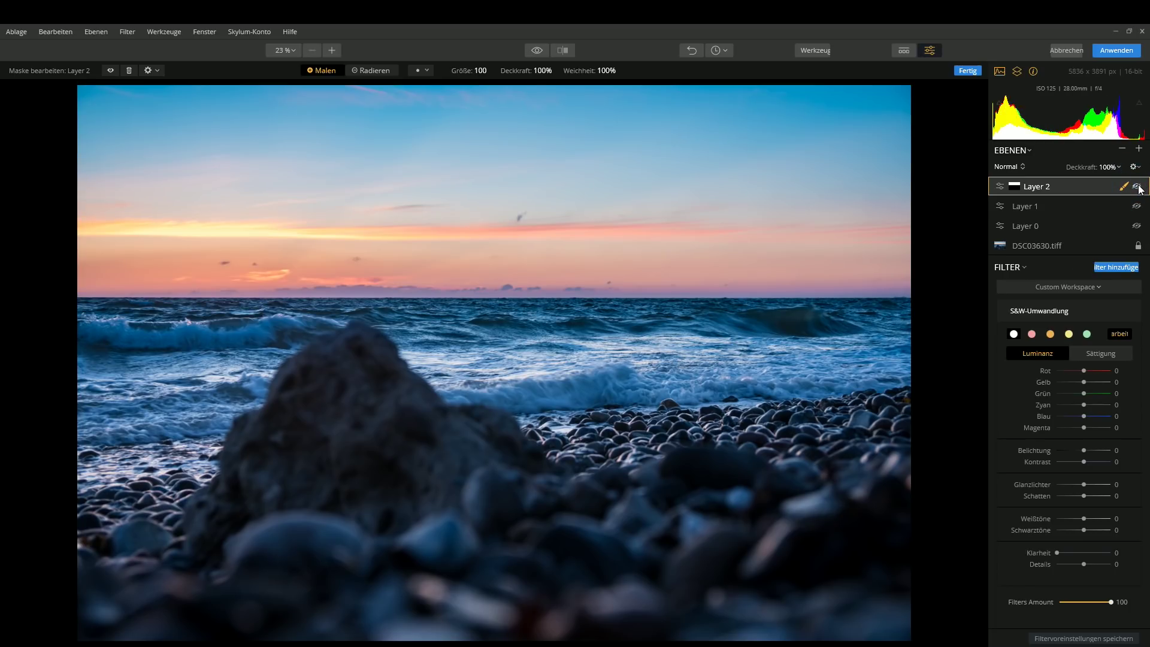
# Insert Skies_01285 from the Sky Overlays Part 4 folder as a new image layer
pyautogui.click(1139, 149)
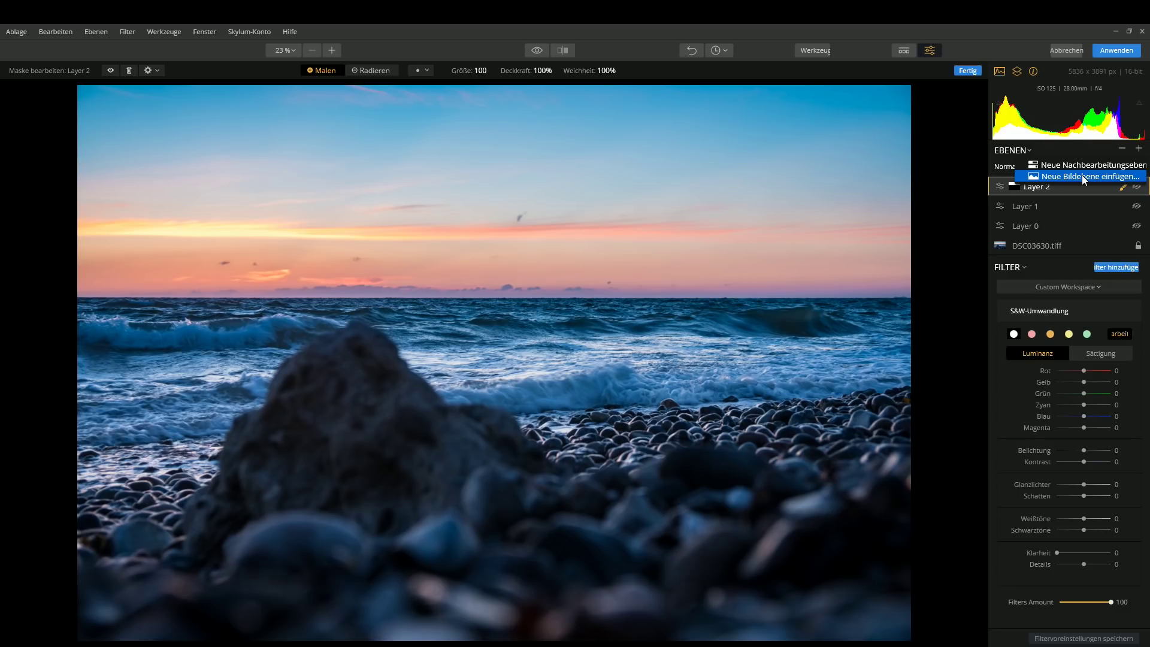
pyautogui.click(1081, 175)
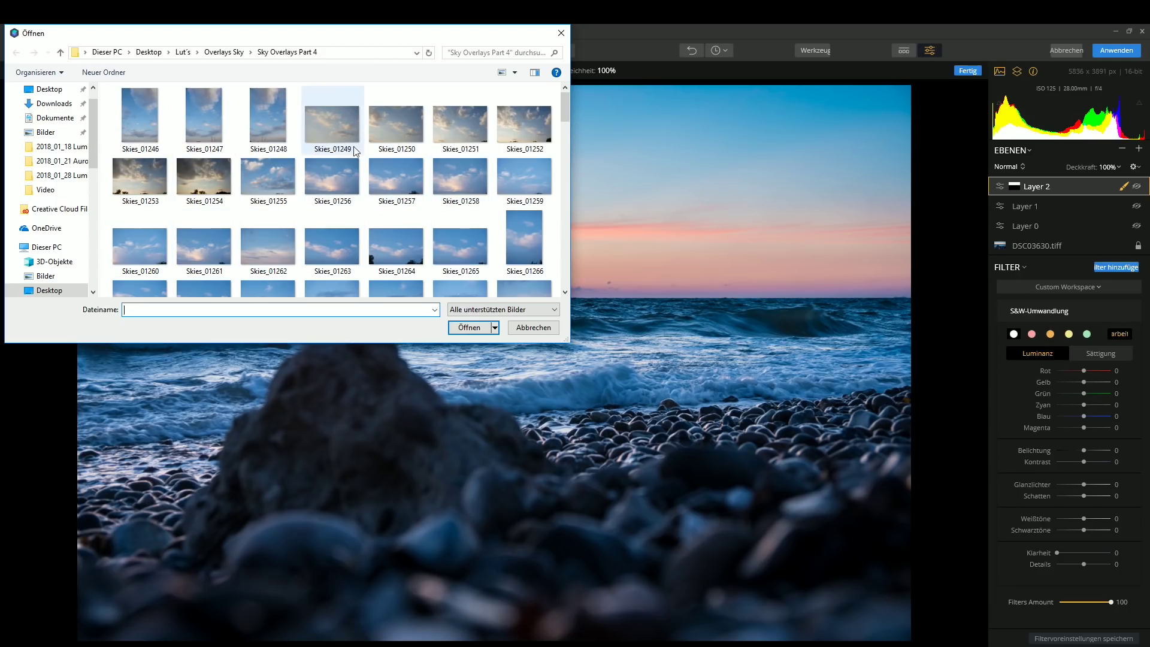
pyautogui.scroll(-4, 344, 218)
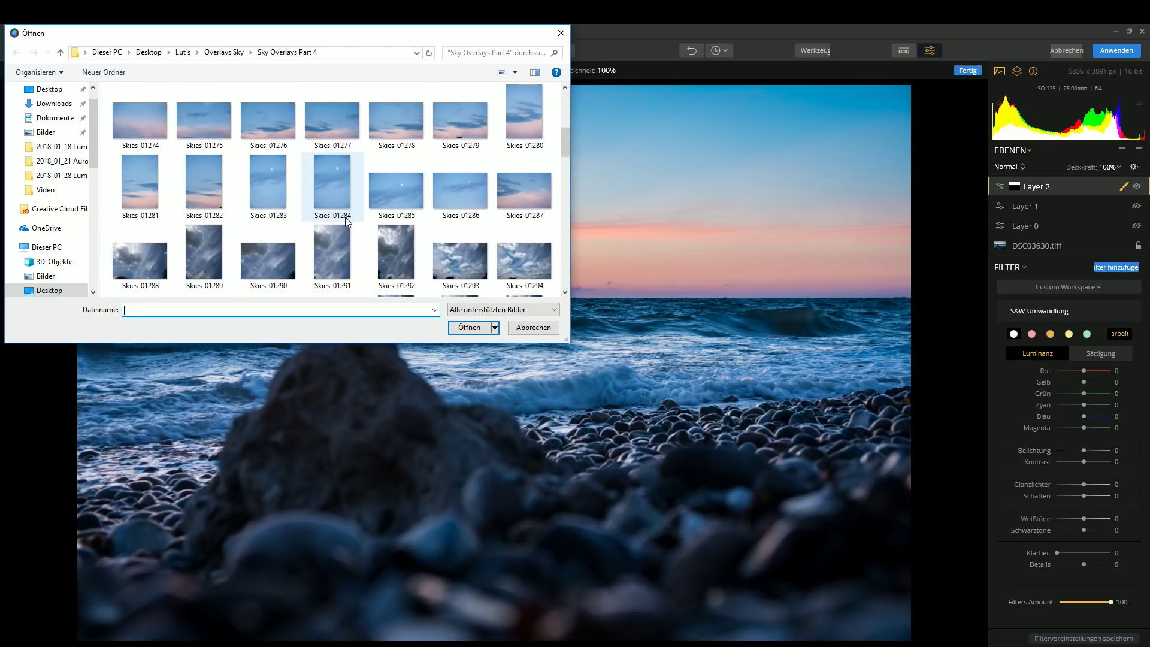
pyautogui.scroll(-4, 401, 219)
pyautogui.scroll(-3, 405, 223)
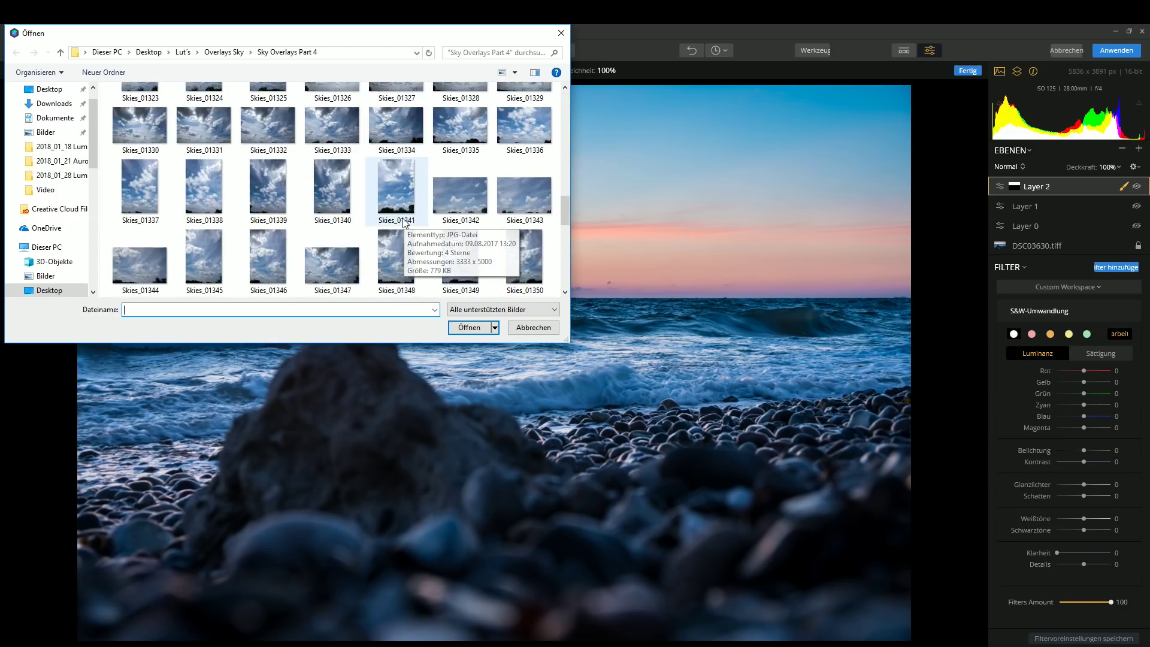
pyautogui.scroll(1, 402, 223)
pyautogui.scroll(2, 396, 223)
pyautogui.scroll(1, 383, 222)
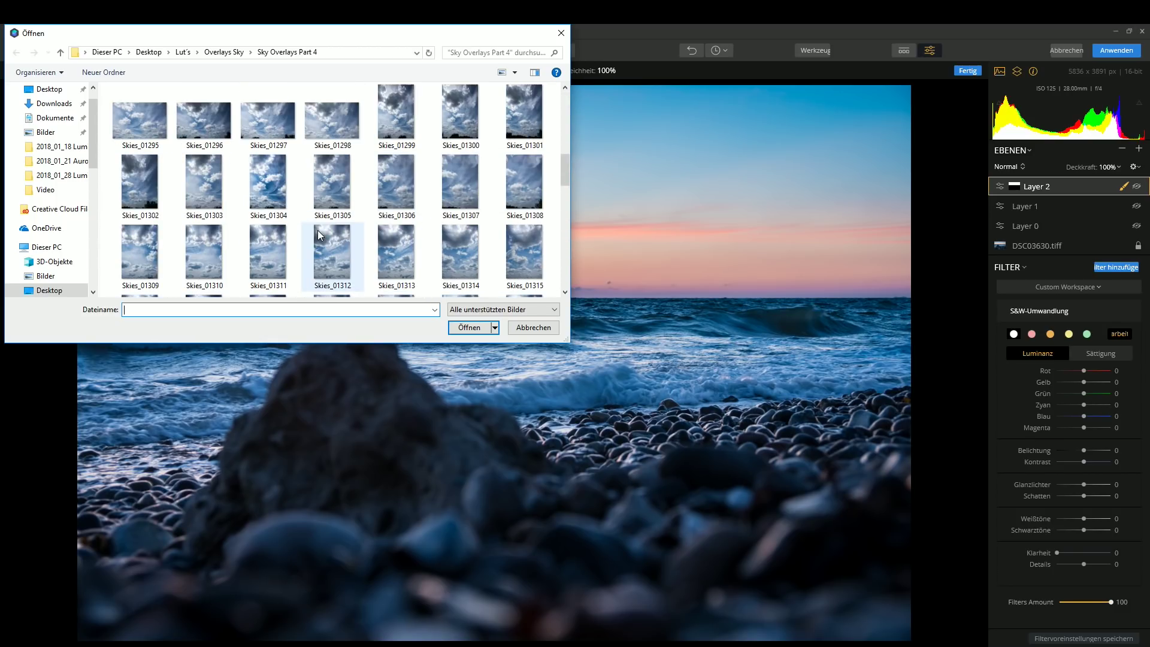
pyautogui.scroll(2, 321, 230)
pyautogui.scroll(4, 338, 216)
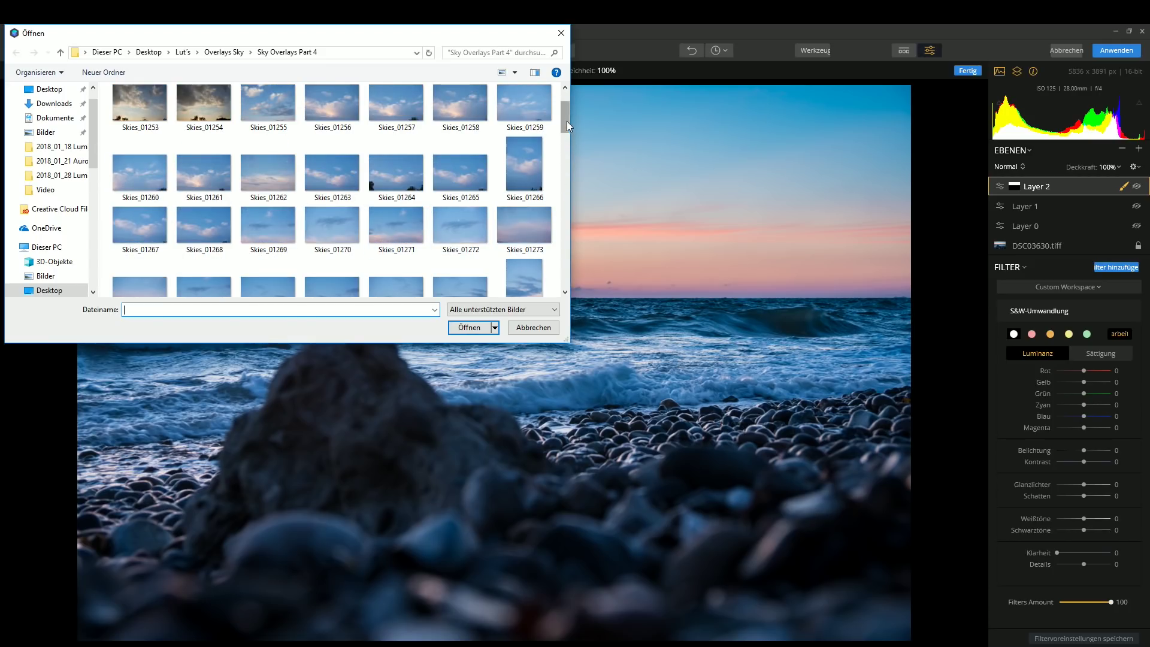
pyautogui.moveTo(562, 107)
pyautogui.mouseDown()
pyautogui.moveTo(568, 288)
pyautogui.moveTo(554, 96)
pyautogui.moveTo(558, 139)
pyautogui.moveTo(563, 116)
pyautogui.moveTo(567, 137)
pyautogui.mouseUp()
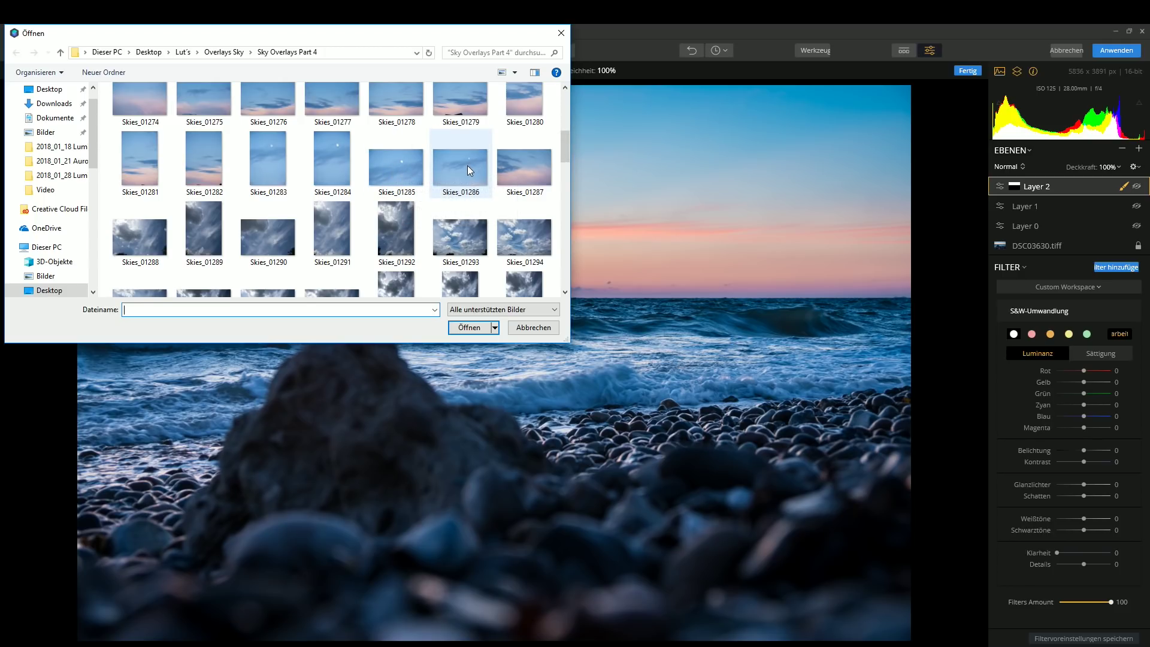
pyautogui.doubleClick(394, 163)
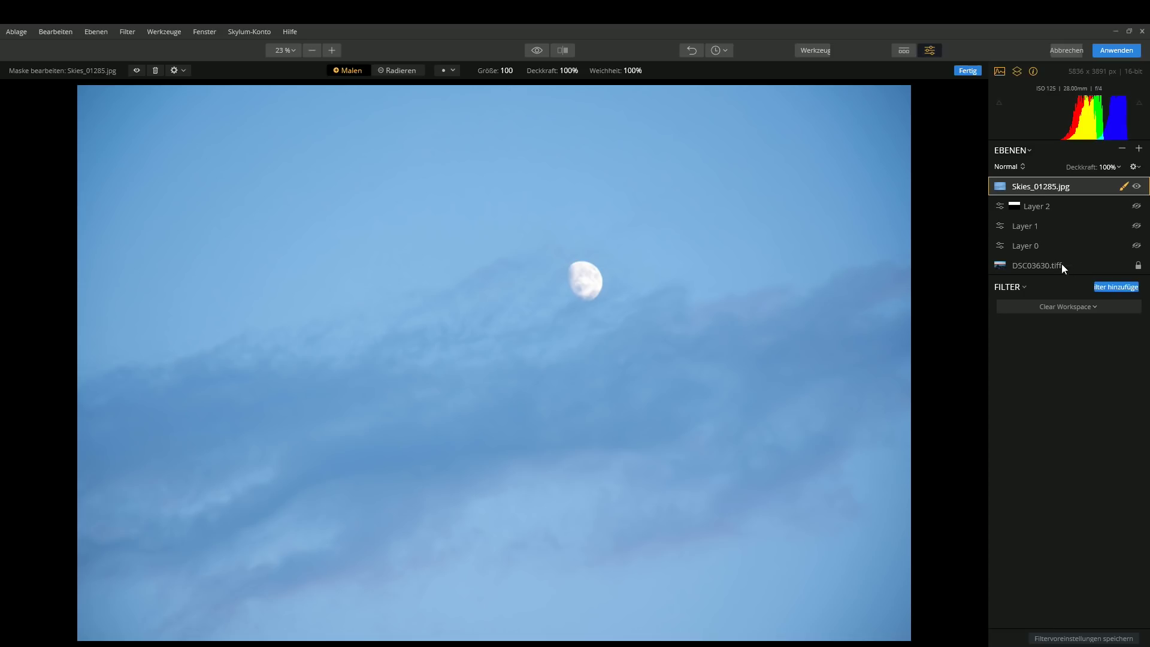
# Compare the Skies_01285 overlay on and off, then brush its mask across the sky
pyautogui.click(1140, 188)
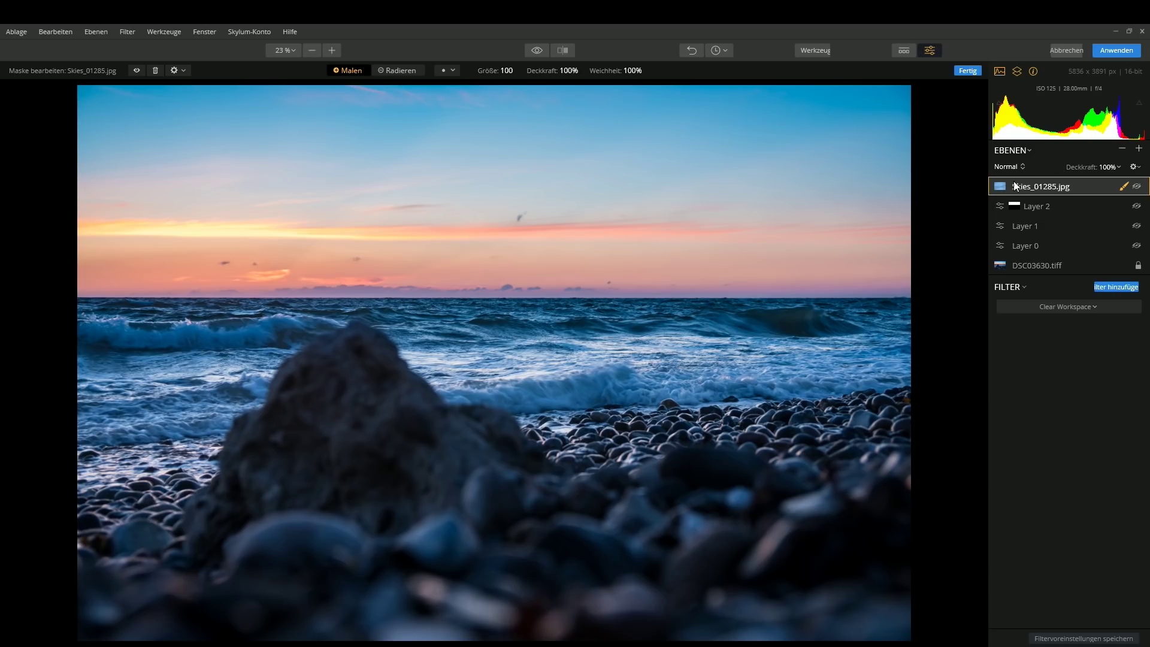
pyautogui.click(1136, 187)
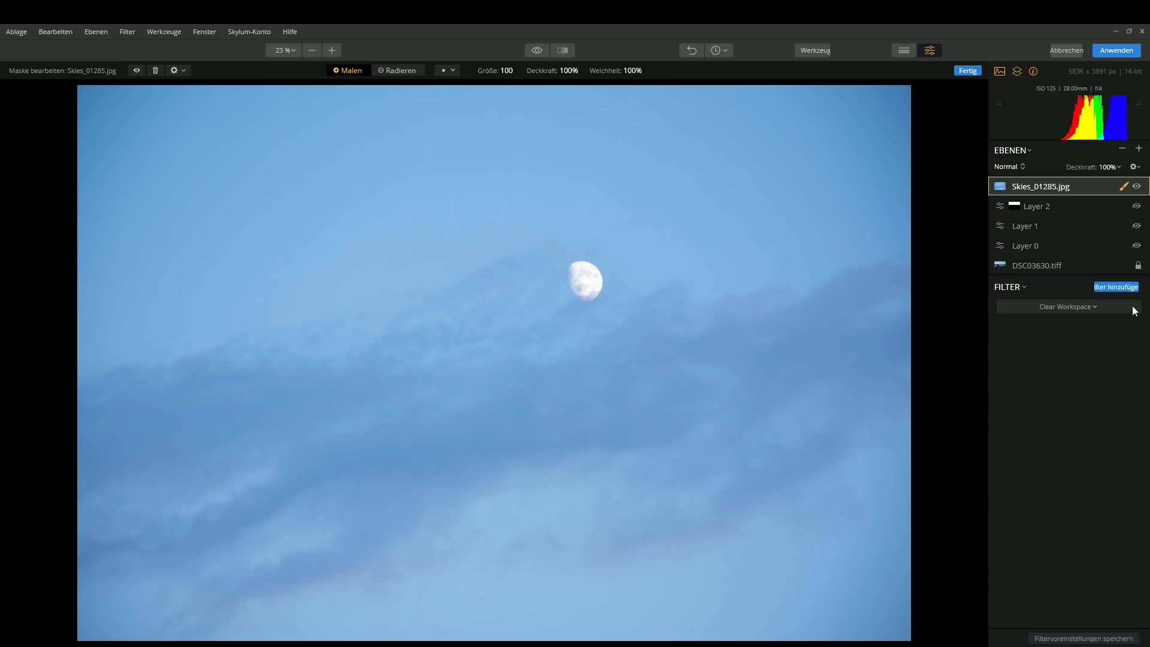
pyautogui.click(1125, 187)
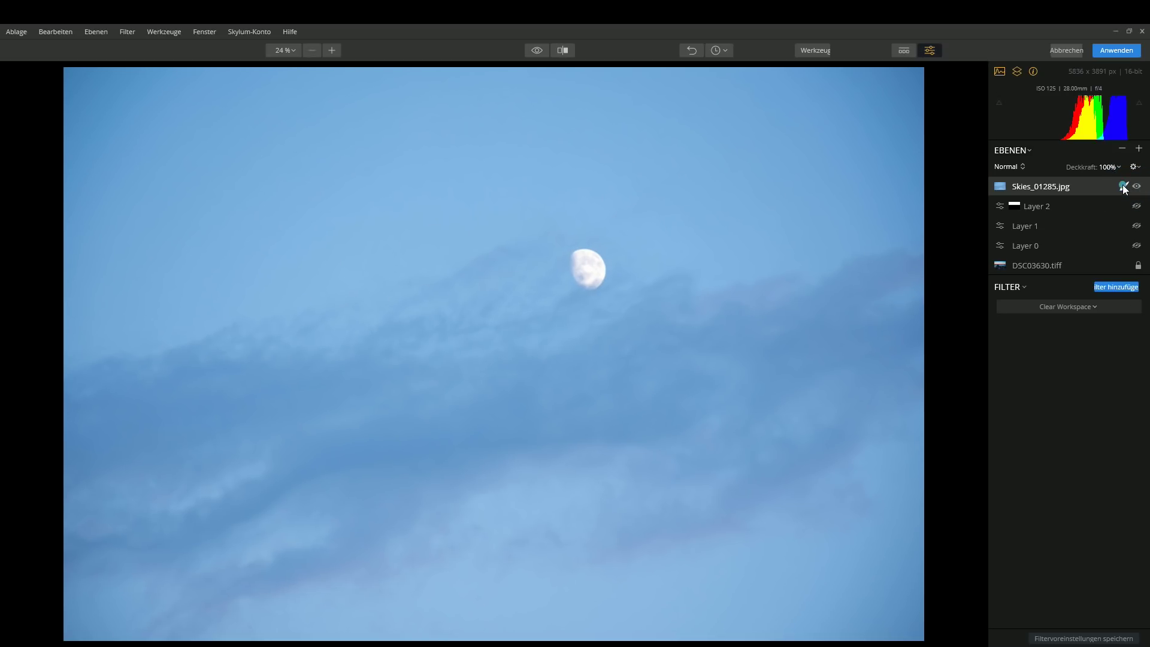
pyautogui.click(1082, 205)
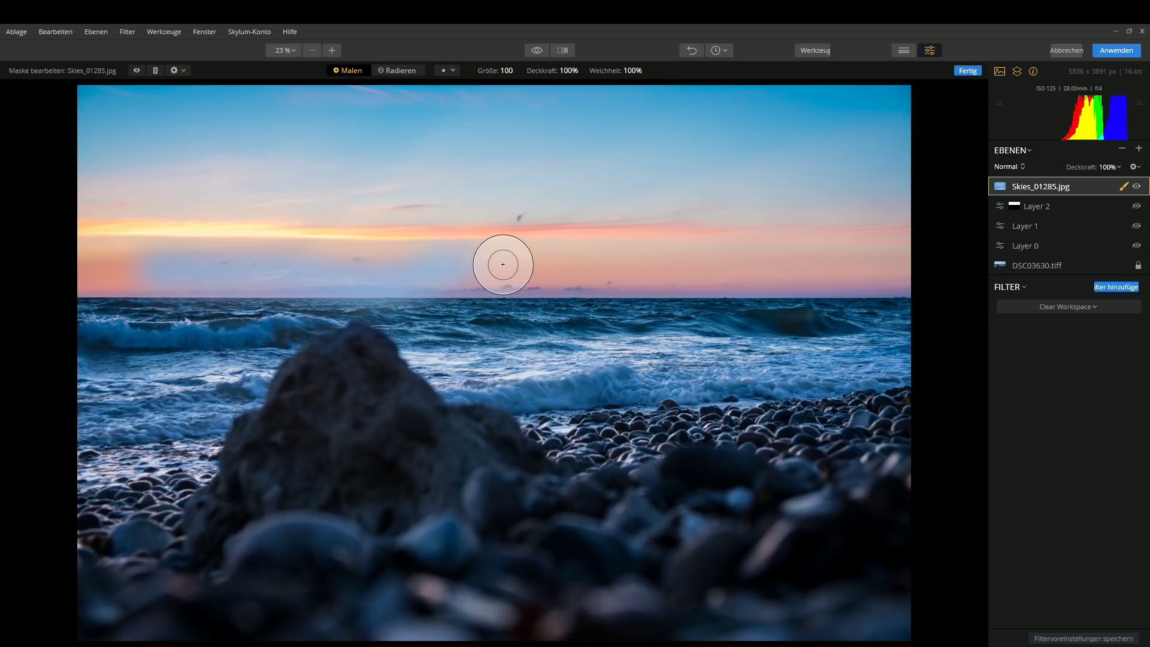
pyautogui.moveTo(502, 264)
pyautogui.mouseDown()
pyautogui.moveTo(837, 246)
pyautogui.moveTo(513, 244)
pyautogui.moveTo(524, 259)
pyautogui.moveTo(856, 267)
pyautogui.moveTo(457, 257)
pyautogui.moveTo(201, 260)
pyautogui.moveTo(418, 270)
pyautogui.moveTo(84, 267)
pyautogui.moveTo(466, 273)
pyautogui.moveTo(891, 259)
pyautogui.moveTo(862, 272)
pyautogui.moveTo(703, 278)
pyautogui.moveTo(889, 252)
pyautogui.moveTo(84, 259)
pyautogui.mouseUp()
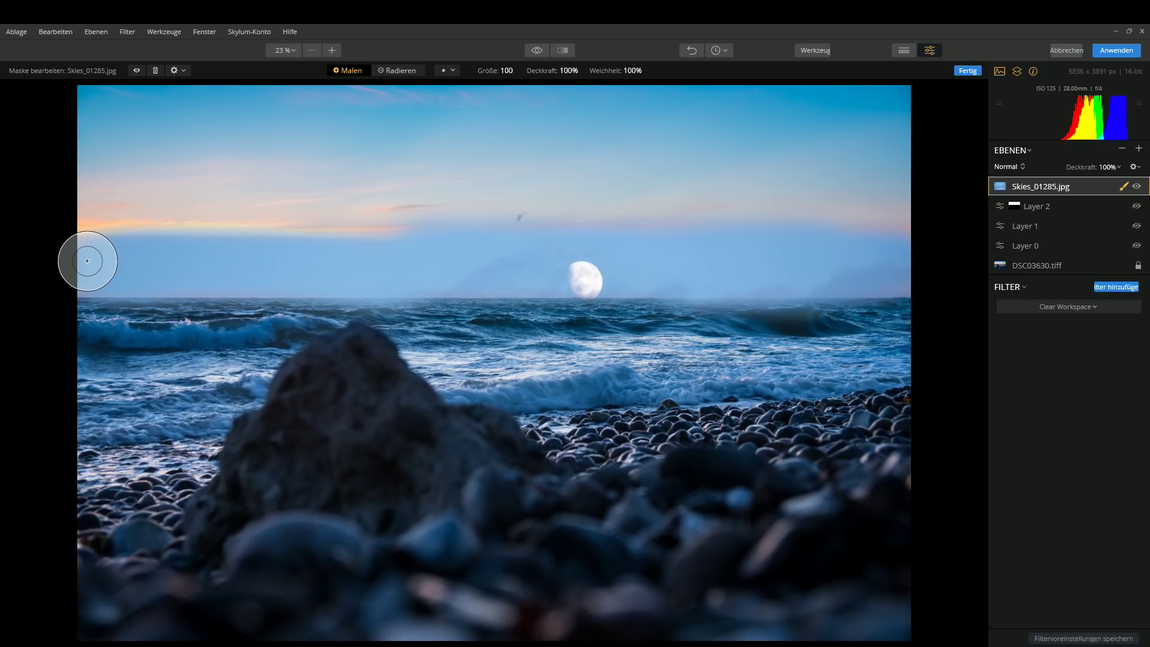
# Erase the overlay mask along the horizon to restore the orange sunset glow
pyautogui.click(401, 70)
pyautogui.moveTo(83, 247)
pyautogui.mouseDown()
pyautogui.moveTo(233, 233)
pyautogui.moveTo(441, 246)
pyautogui.mouseUp()
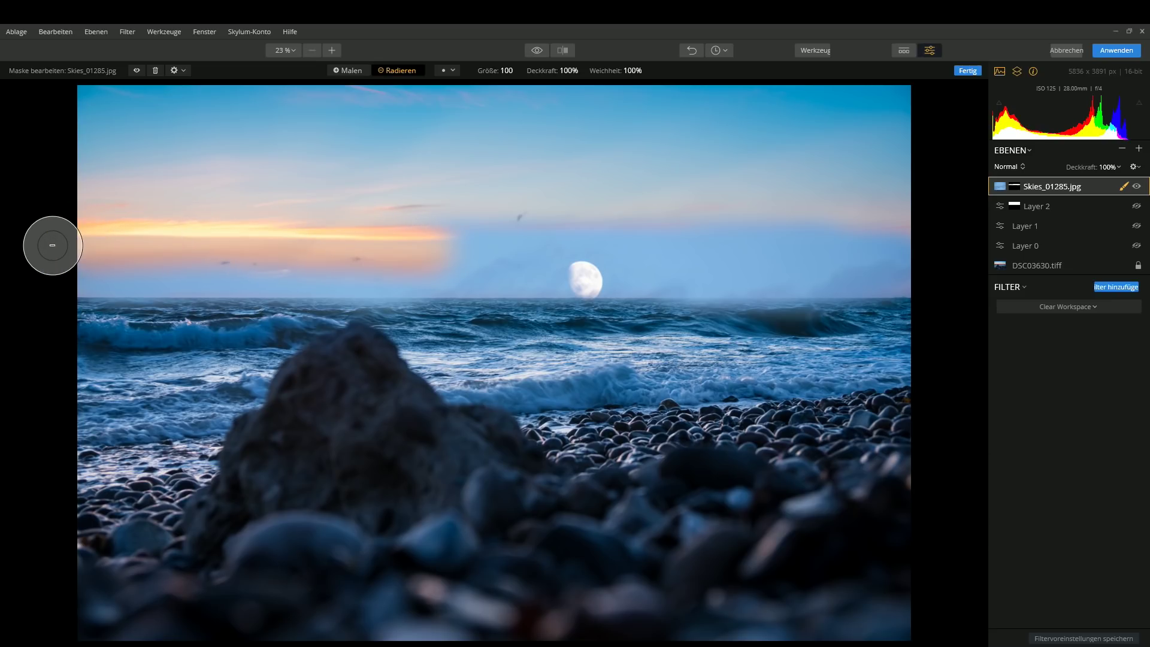
pyautogui.moveTo(72, 260)
pyautogui.mouseDown()
pyautogui.moveTo(206, 265)
pyautogui.moveTo(118, 269)
pyautogui.moveTo(238, 262)
pyautogui.mouseUp()
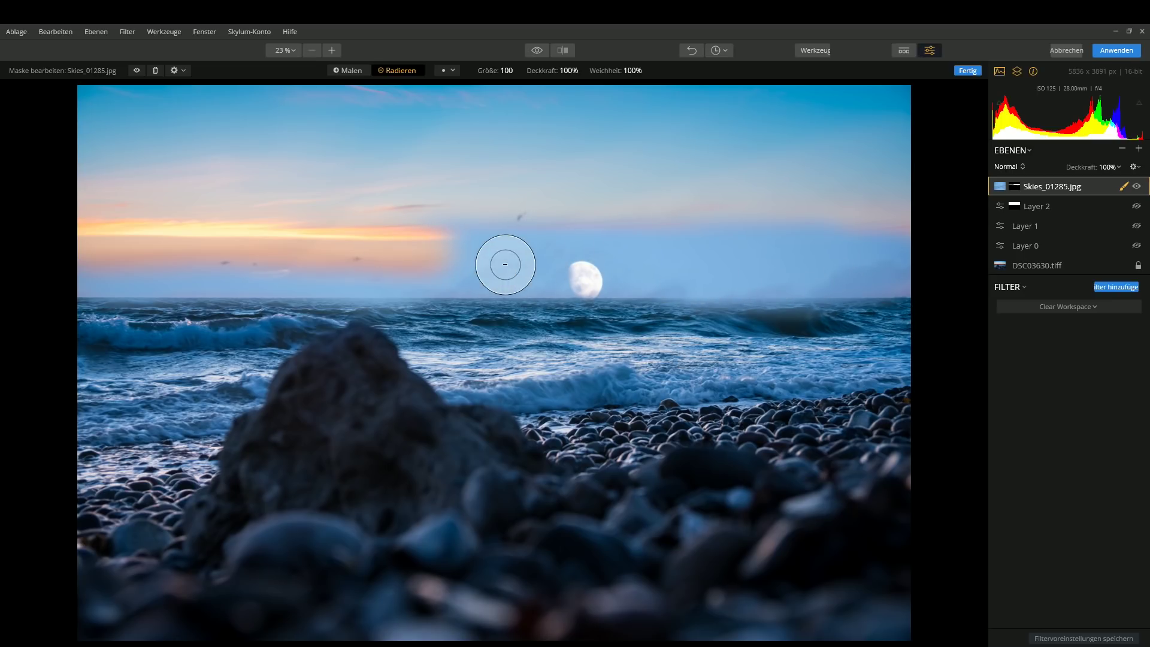
pyautogui.click(357, 71)
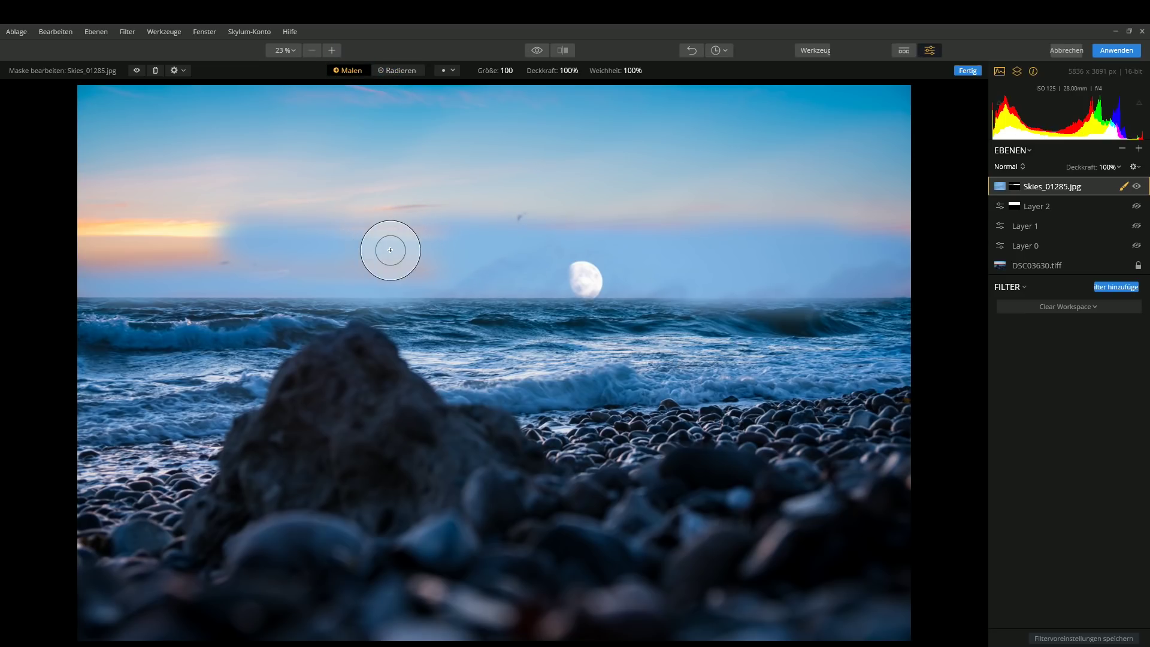
pyautogui.click(401, 70)
pyautogui.moveTo(495, 240)
pyautogui.mouseDown()
pyautogui.moveTo(185, 243)
pyautogui.moveTo(729, 231)
pyautogui.moveTo(585, 226)
pyautogui.moveTo(862, 249)
pyautogui.moveTo(626, 273)
pyautogui.moveTo(903, 262)
pyautogui.moveTo(623, 233)
pyautogui.moveTo(560, 231)
pyautogui.moveTo(503, 249)
pyautogui.moveTo(526, 272)
pyautogui.moveTo(524, 249)
pyautogui.moveTo(595, 236)
pyautogui.moveTo(642, 275)
pyautogui.moveTo(633, 261)
pyautogui.moveTo(616, 310)
pyautogui.moveTo(632, 292)
pyautogui.moveTo(595, 315)
pyautogui.moveTo(530, 242)
pyautogui.moveTo(685, 246)
pyautogui.moveTo(170, 236)
pyautogui.moveTo(266, 282)
pyautogui.moveTo(405, 284)
pyautogui.mouseUp()
pyautogui.moveTo(405, 284)
pyautogui.mouseDown()
pyautogui.moveTo(190, 275)
pyautogui.moveTo(203, 259)
pyautogui.moveTo(648, 226)
pyautogui.moveTo(899, 239)
pyautogui.moveTo(800, 272)
pyautogui.moveTo(937, 282)
pyautogui.moveTo(687, 270)
pyautogui.moveTo(759, 278)
pyautogui.moveTo(408, 288)
pyautogui.moveTo(495, 280)
pyautogui.moveTo(411, 295)
pyautogui.mouseUp()
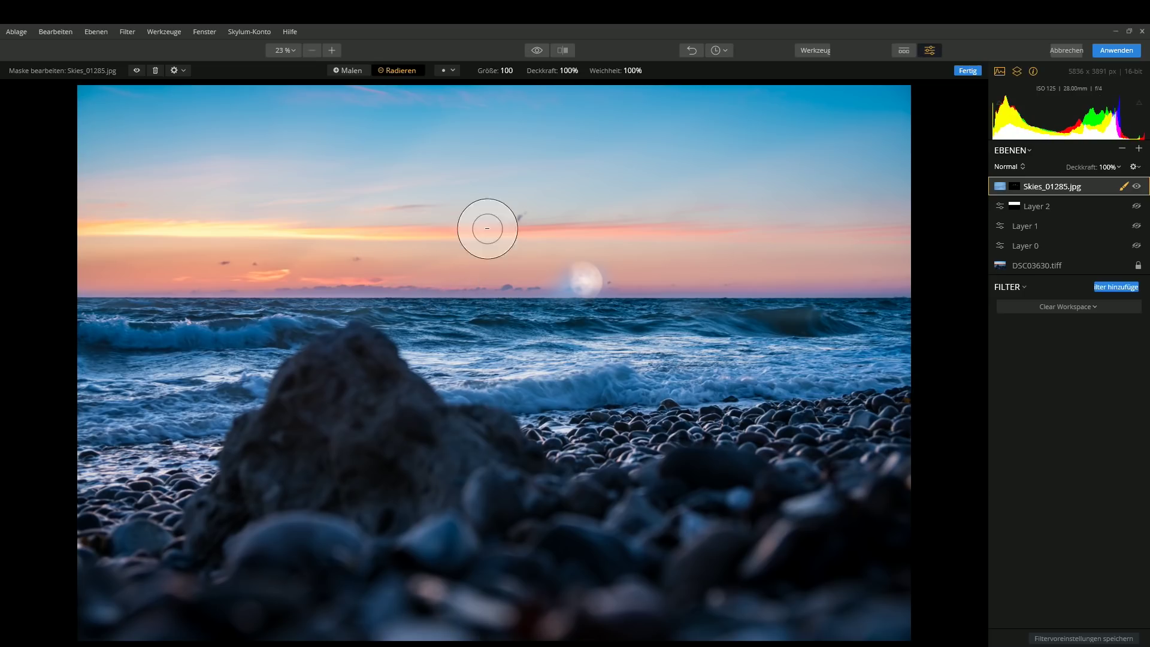
# Zoom to 50% and paint the moon in with a size 65 Malen brush
pyautogui.click(333, 49)
pyautogui.click(333, 49)
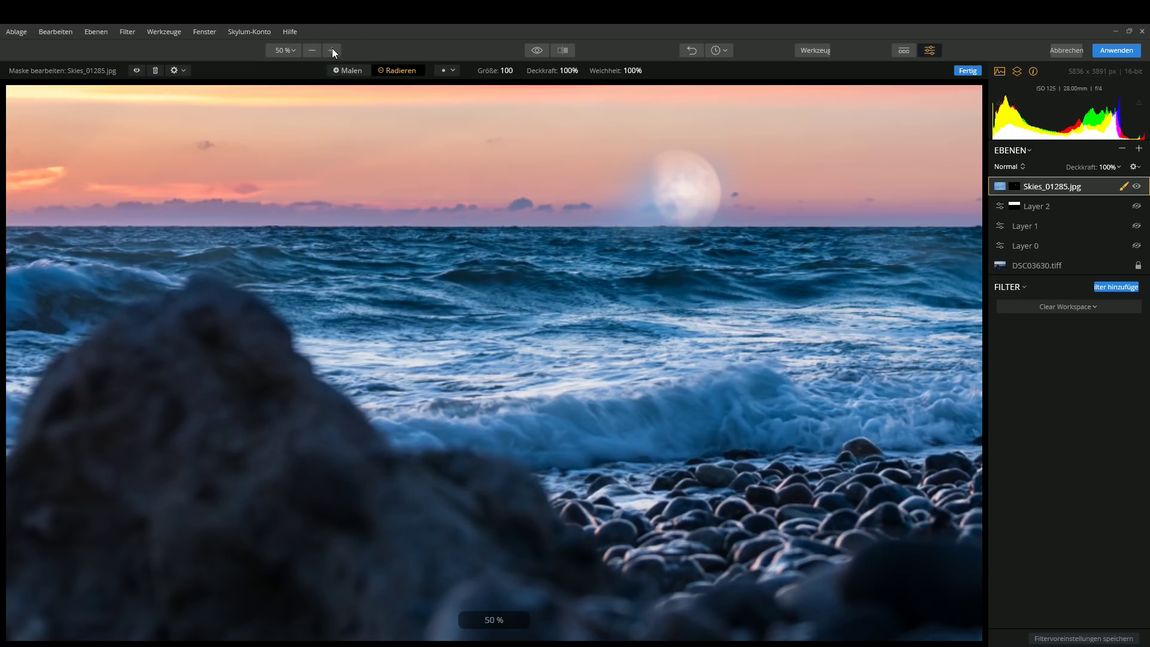
pyautogui.click(353, 71)
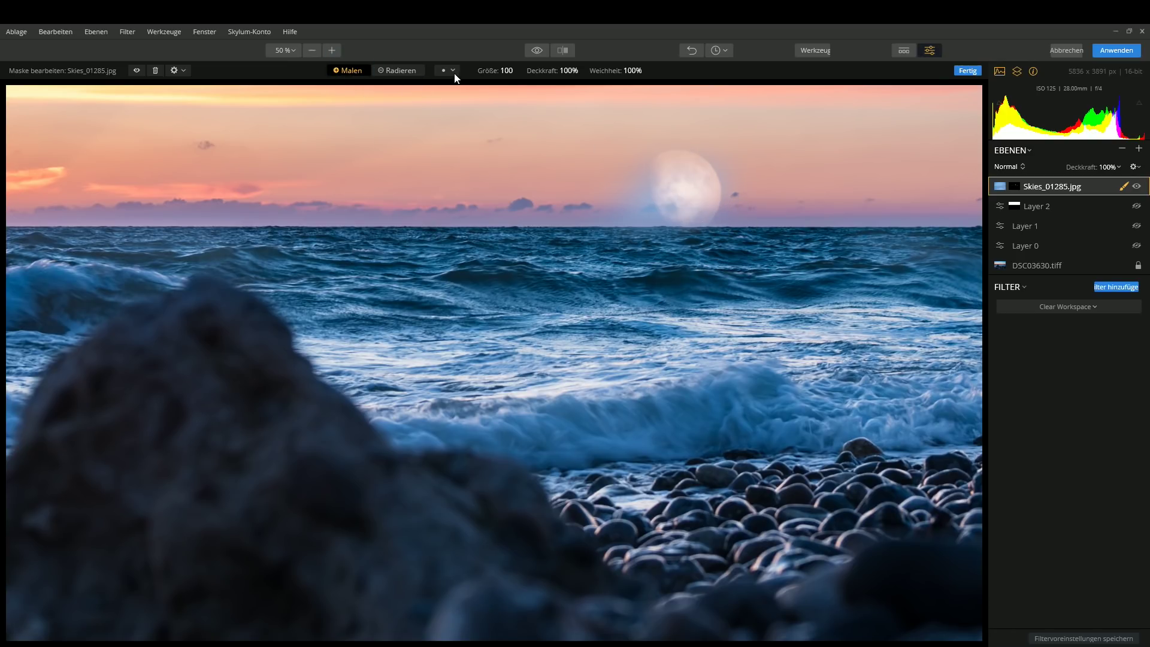
pyautogui.click(502, 71)
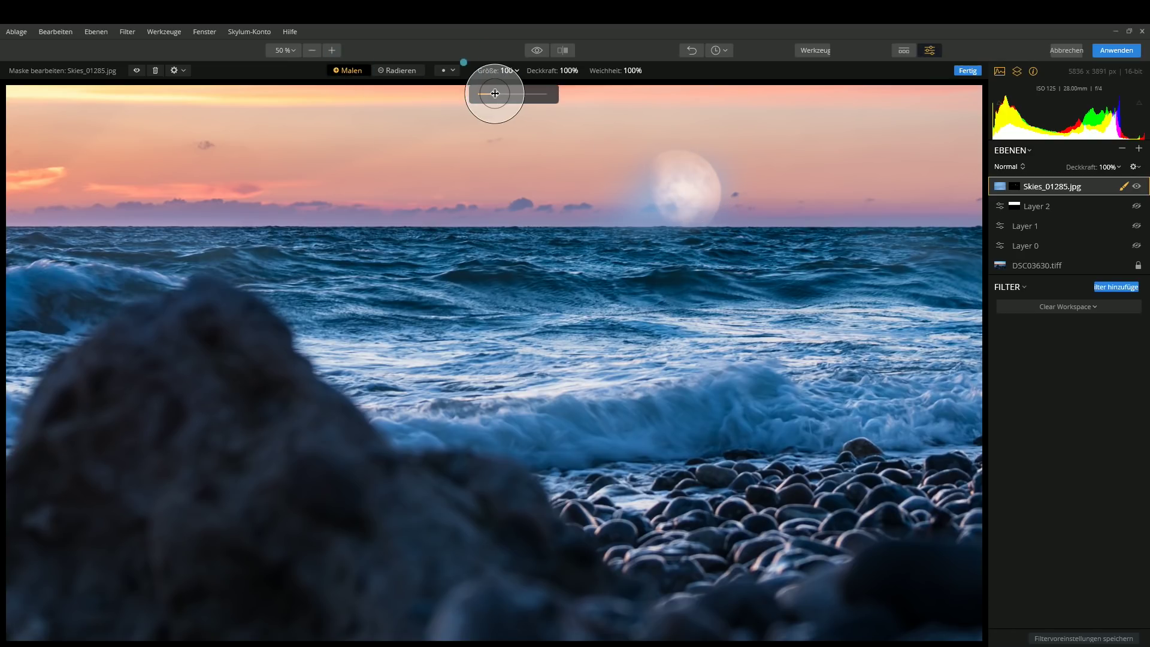
pyautogui.moveTo(495, 94); pyautogui.dragTo(489, 95)
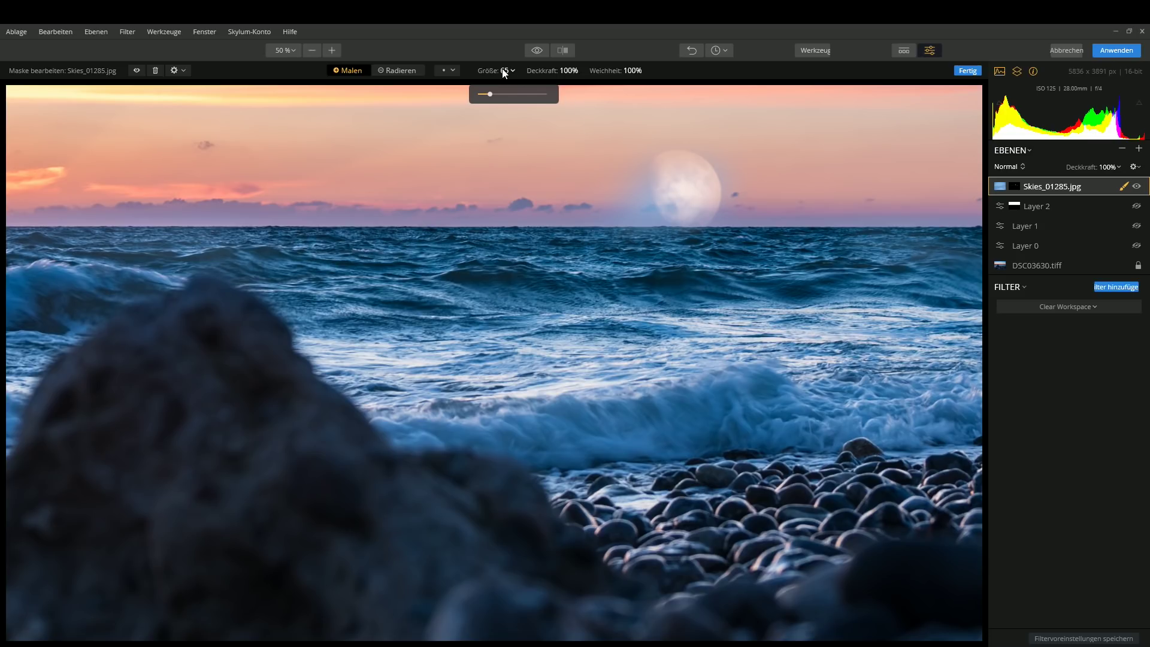
pyautogui.moveTo(680, 179); pyautogui.dragTo(690, 176)
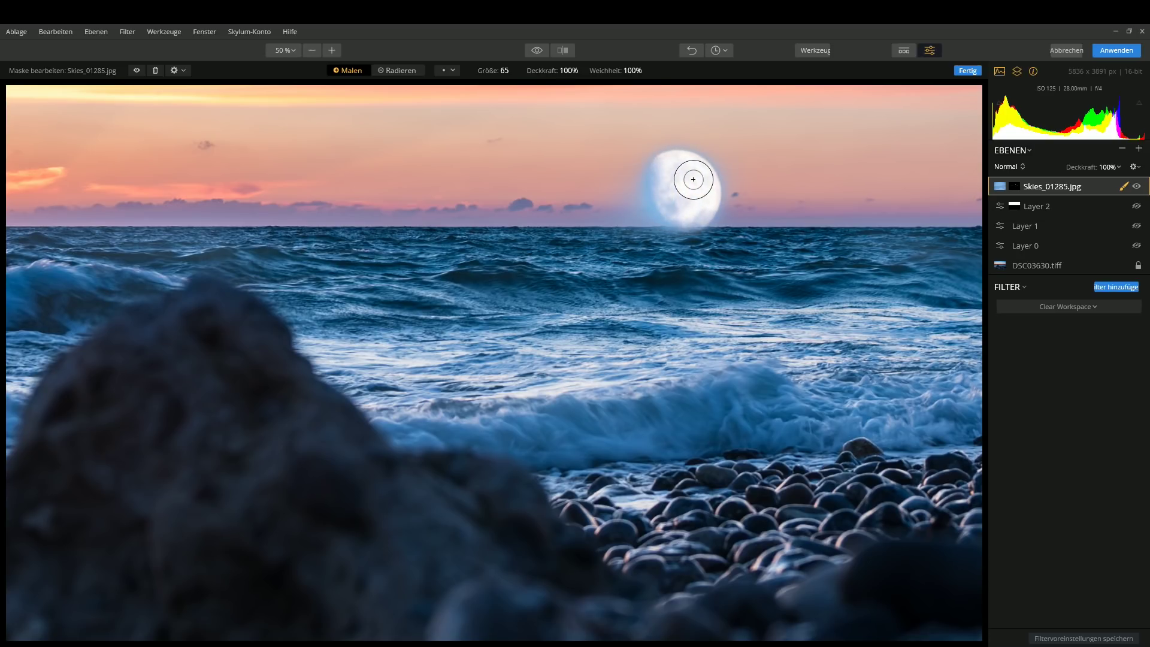
# Erase the glow around the moon, fit the image to screen, and hide Skies_01285
pyautogui.click(400, 70)
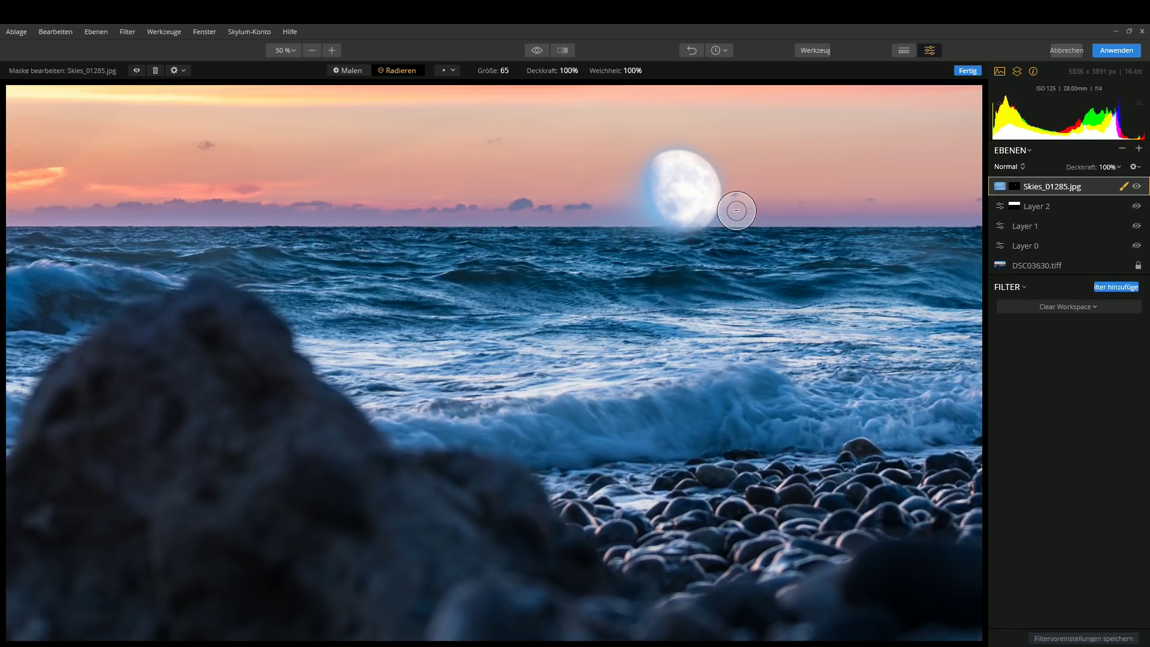
pyautogui.moveTo(732, 225)
pyautogui.mouseDown()
pyautogui.moveTo(737, 188)
pyautogui.moveTo(708, 249)
pyautogui.mouseUp()
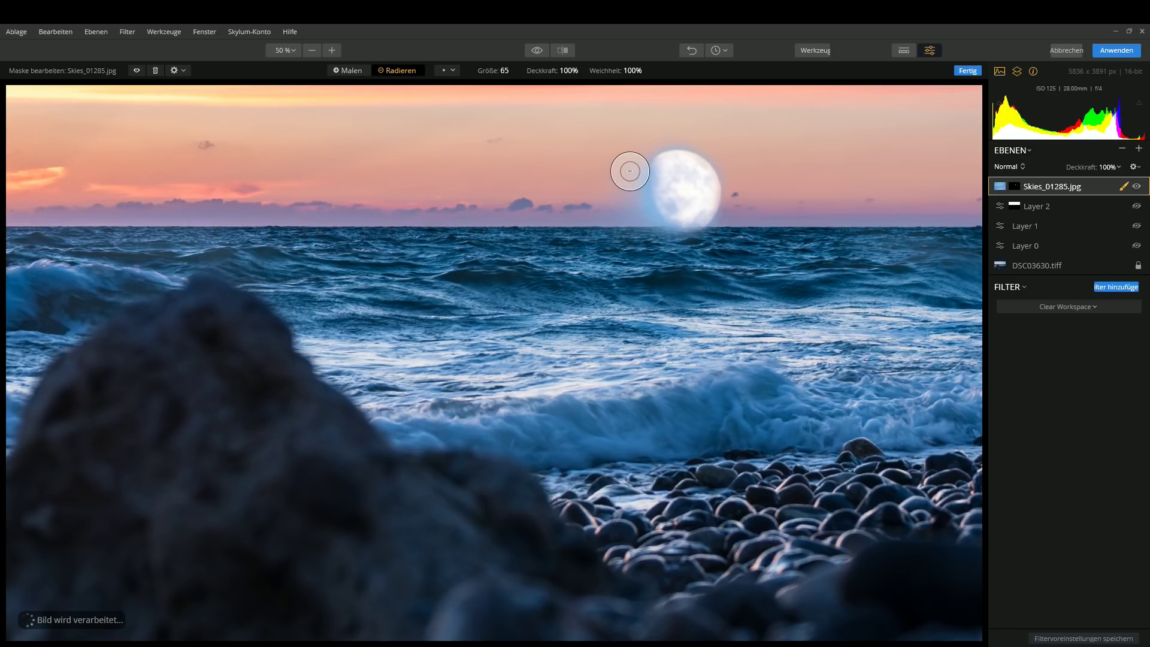
pyautogui.moveTo(629, 181); pyautogui.dragTo(635, 136)
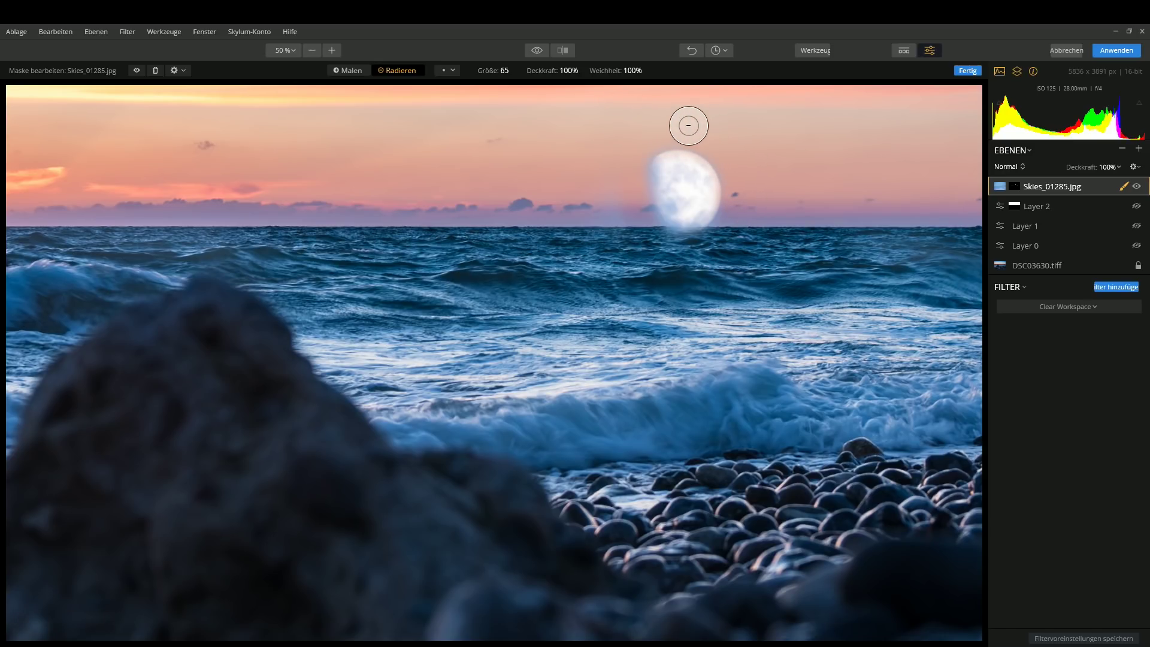
pyautogui.moveTo(688, 123); pyautogui.dragTo(682, 275)
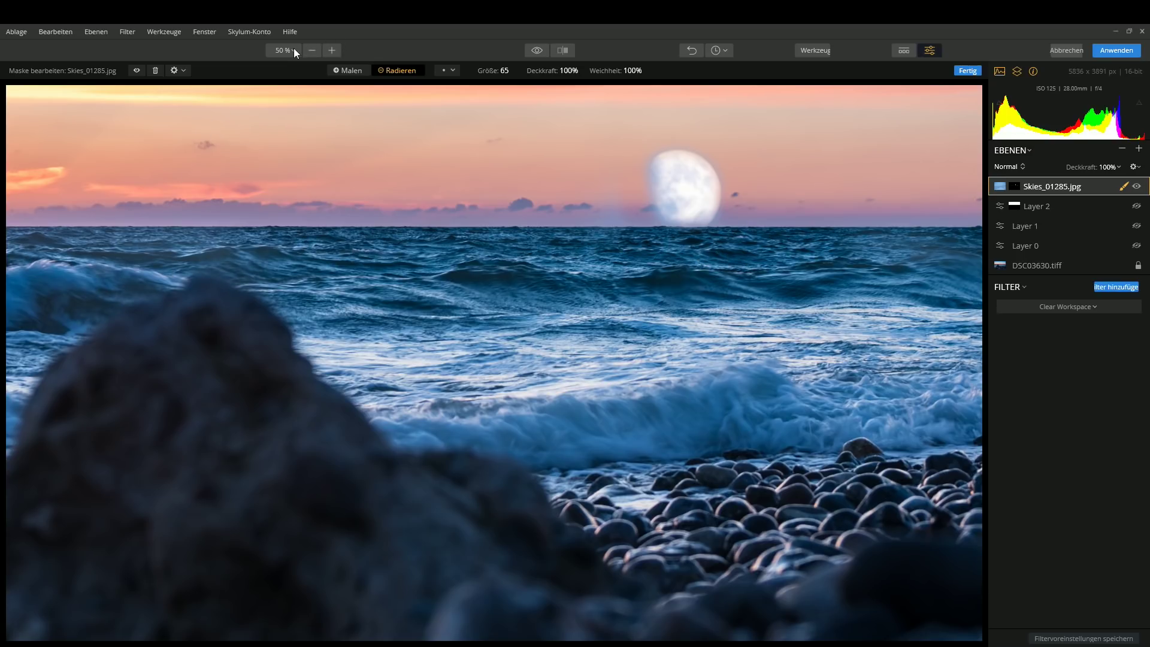
pyautogui.click(277, 51)
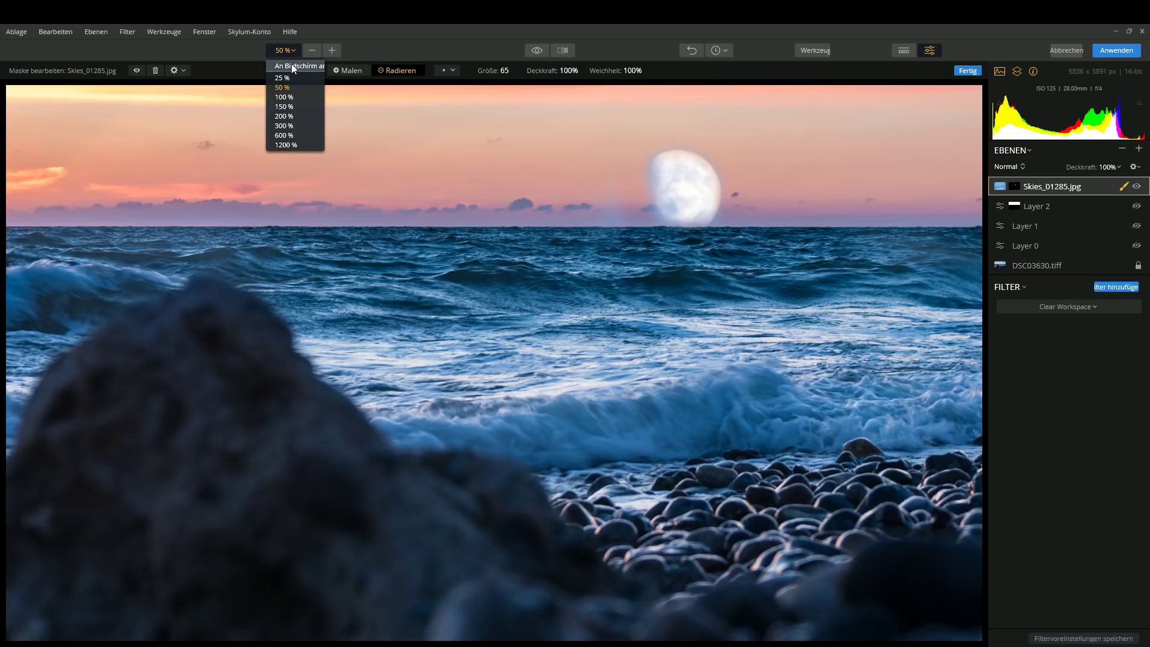
pyautogui.click(293, 66)
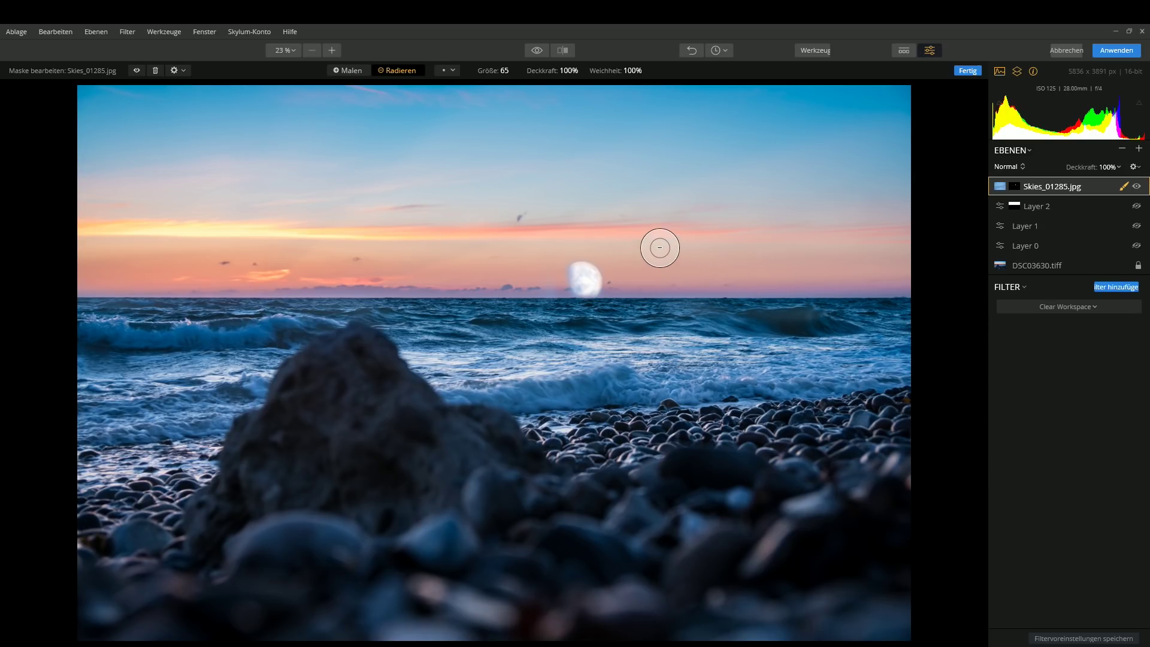
pyautogui.click(1136, 186)
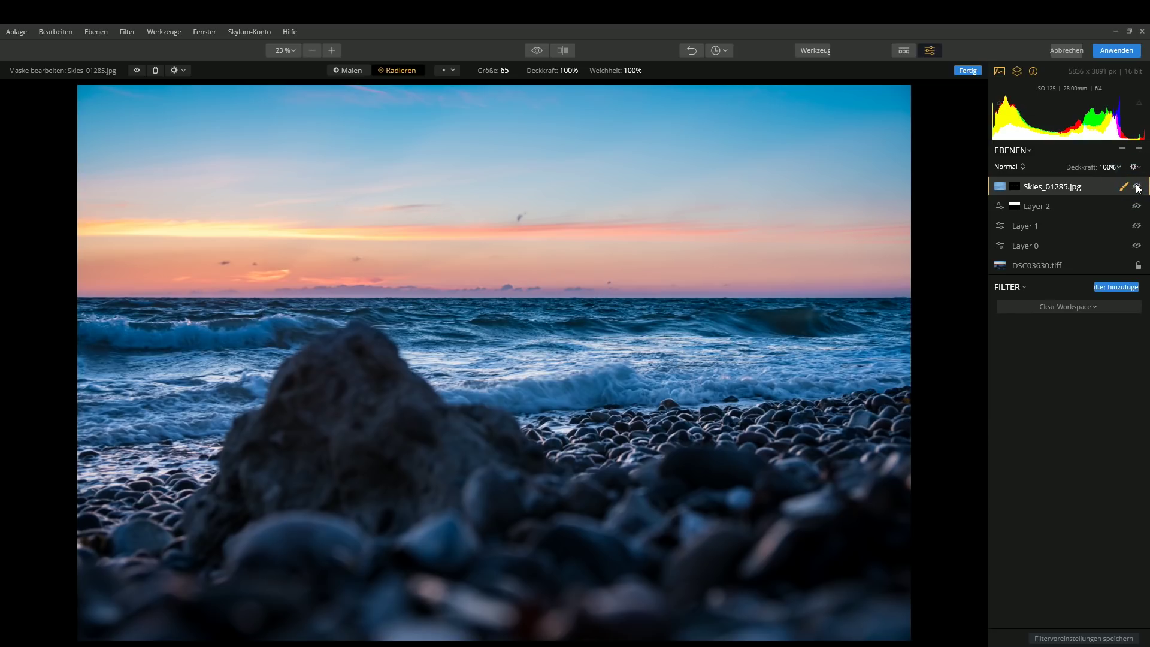
# Insert the Skies_01286 sky overlay as a new image layer
pyautogui.click(1139, 148)
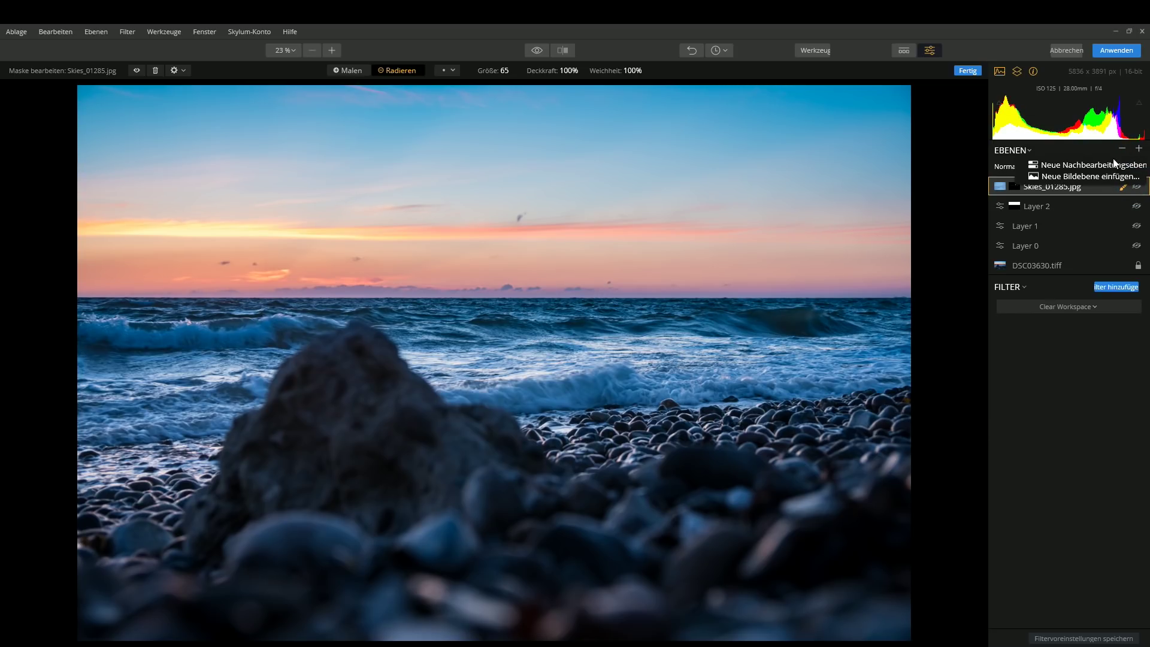
pyautogui.click(1085, 177)
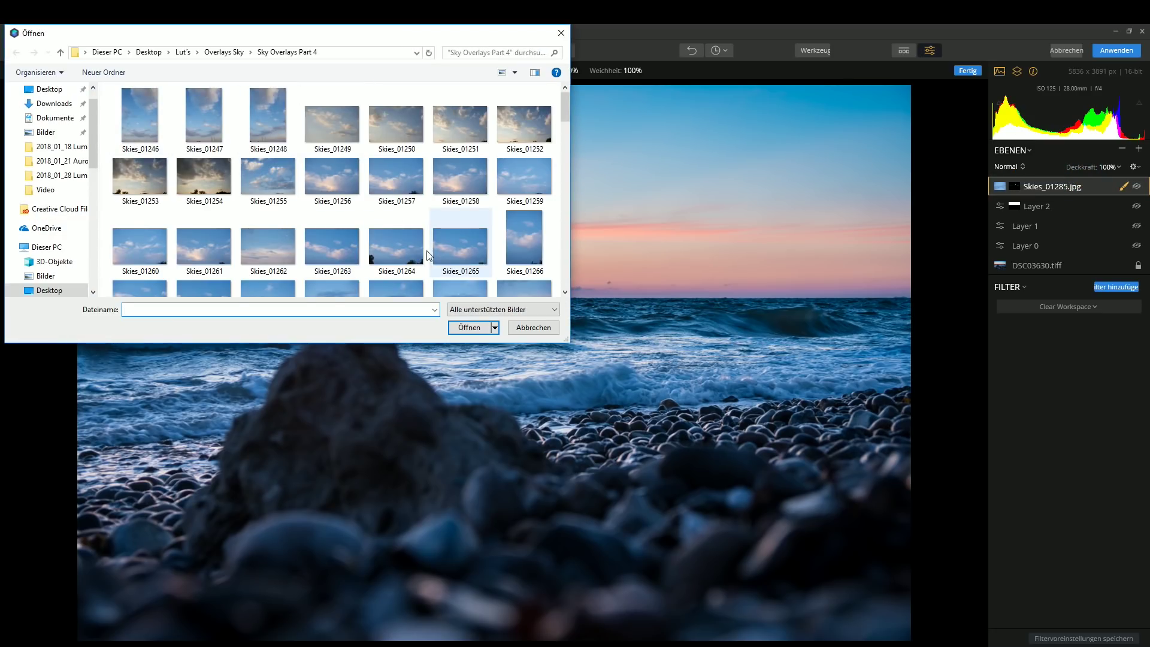
pyautogui.scroll(-4, 471, 213)
pyautogui.scroll(-2, 476, 198)
pyautogui.scroll(2, 475, 207)
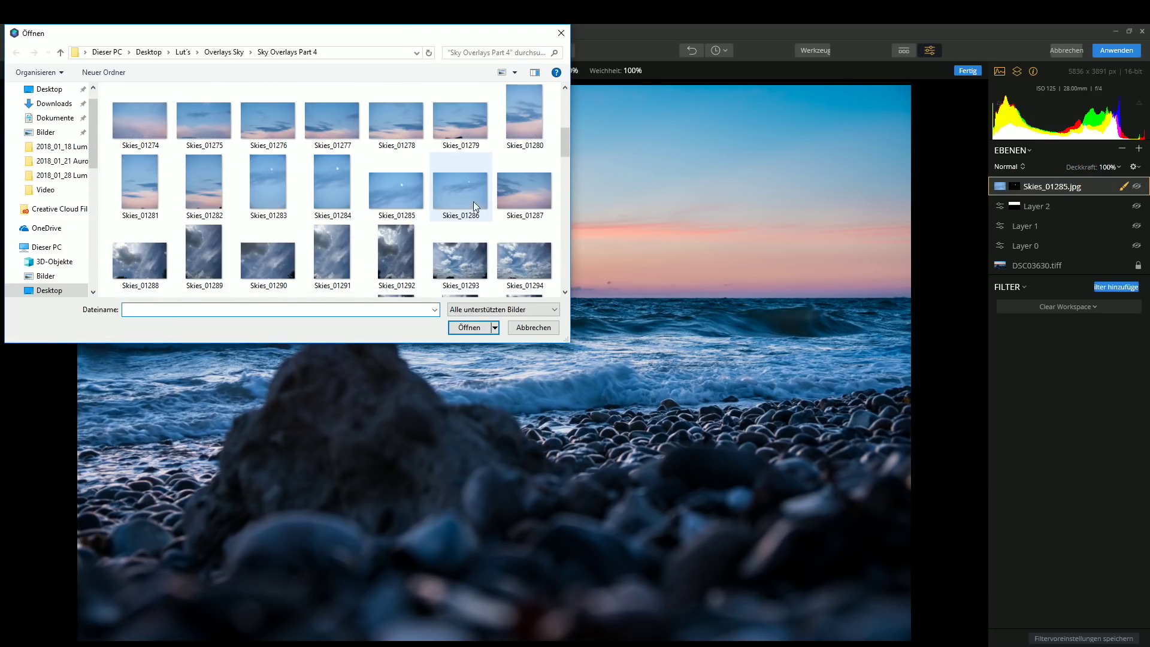
pyautogui.doubleClick(462, 185)
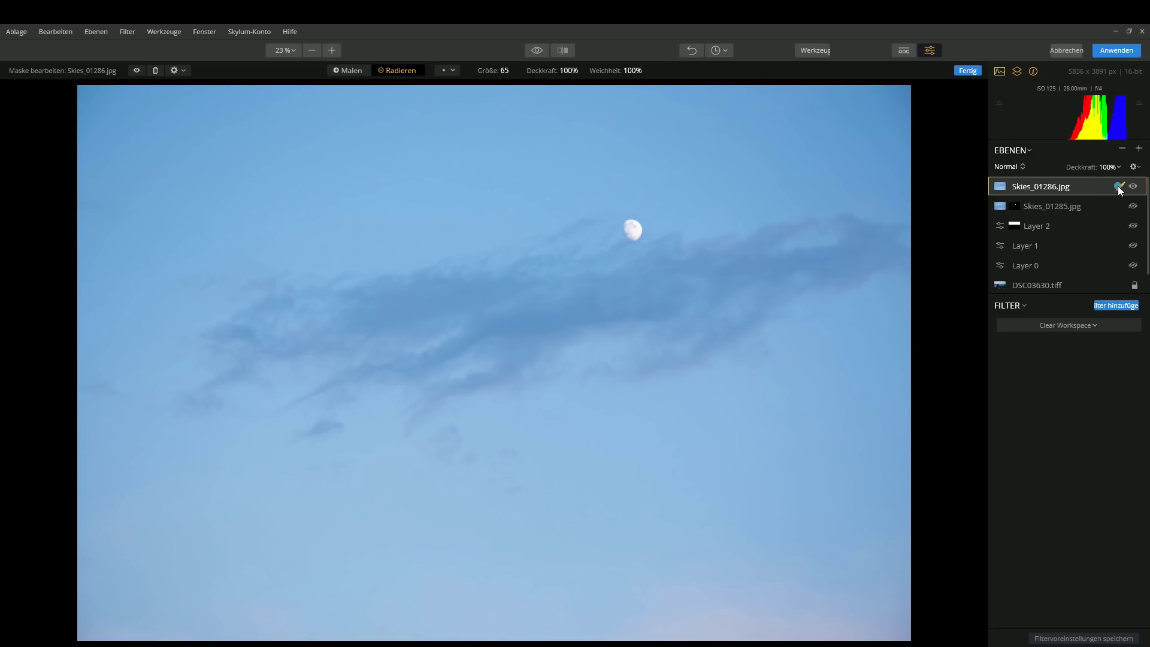
# Paint Skies_01286's brush mask at size 156 across the upper sky and around the moon
pyautogui.click(1119, 187)
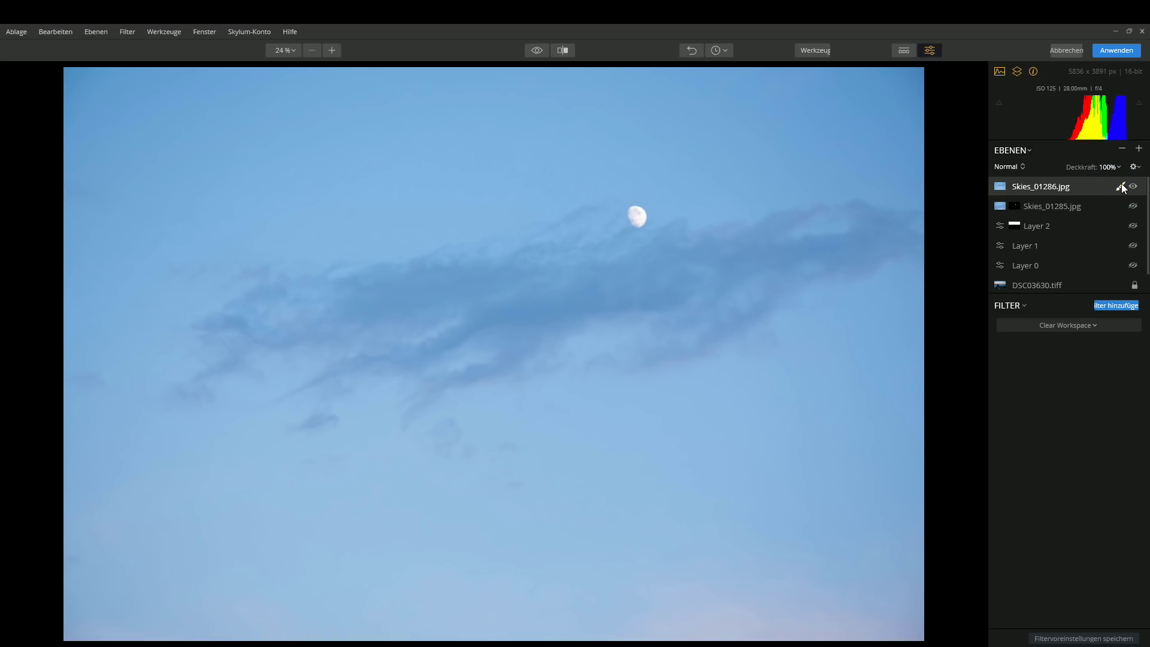
pyautogui.click(1081, 205)
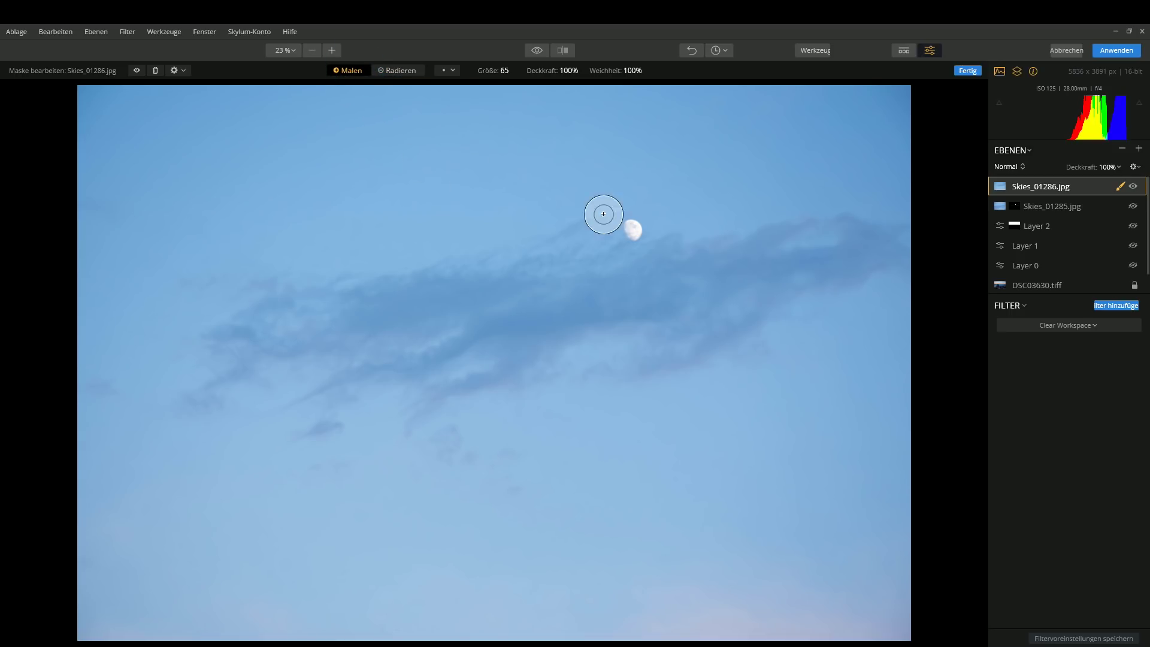
pyautogui.click(503, 234)
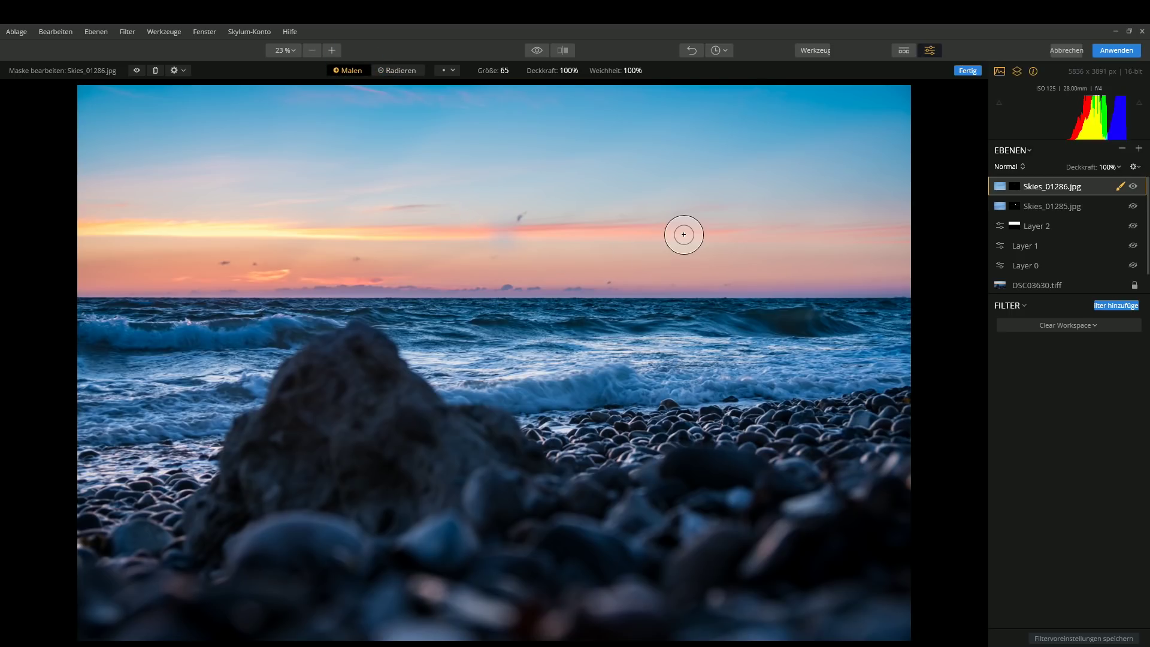
pyautogui.moveTo(728, 200)
pyautogui.mouseDown()
pyautogui.moveTo(864, 199)
pyautogui.moveTo(757, 174)
pyautogui.mouseUp()
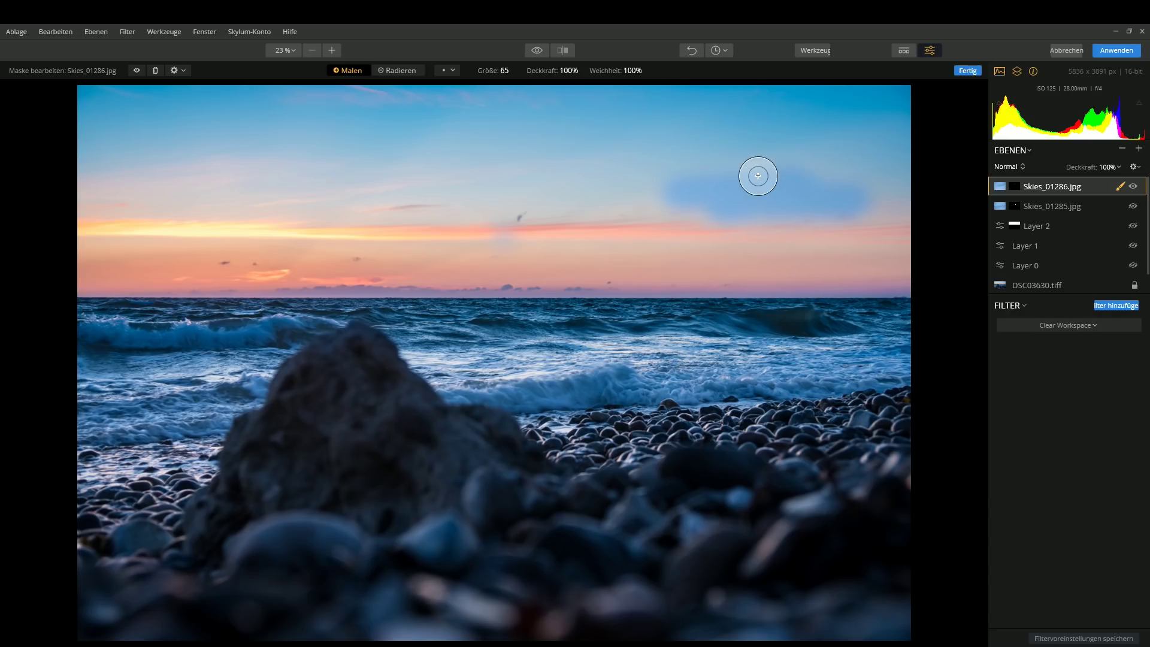
pyautogui.click(509, 71)
pyautogui.click(506, 94)
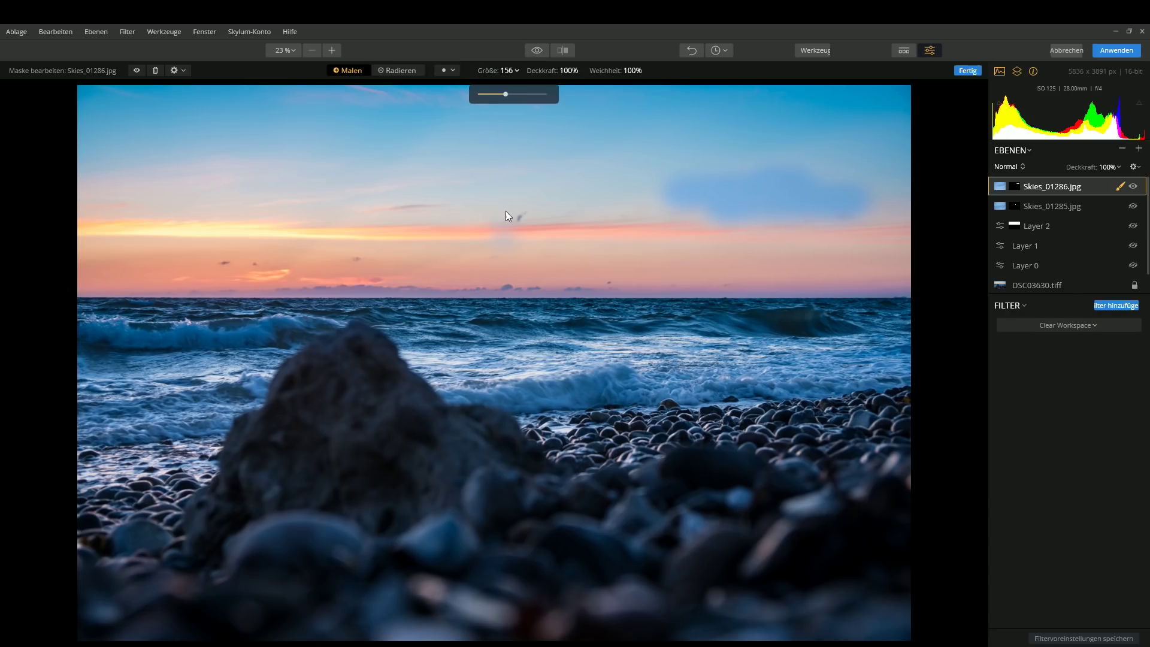
pyautogui.moveTo(580, 159)
pyautogui.mouseDown()
pyautogui.moveTo(717, 137)
pyautogui.moveTo(539, 226)
pyautogui.moveTo(880, 218)
pyautogui.moveTo(572, 199)
pyautogui.moveTo(611, 185)
pyautogui.moveTo(107, 128)
pyautogui.moveTo(359, 106)
pyautogui.mouseUp()
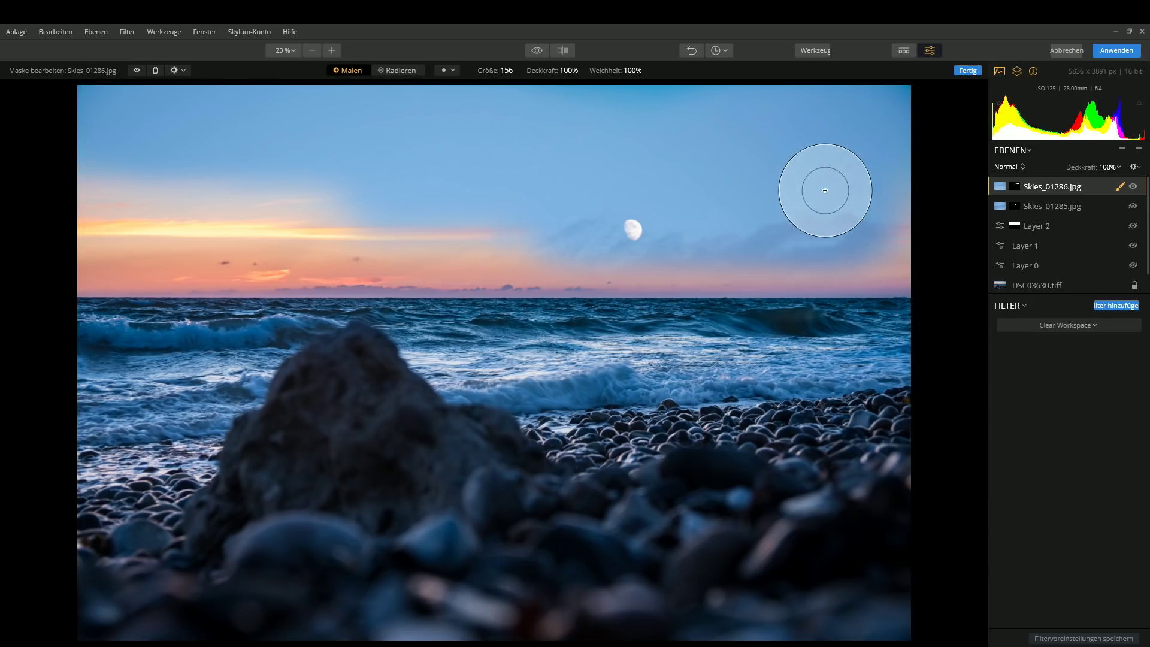
pyautogui.moveTo(825, 190)
pyautogui.mouseDown()
pyautogui.moveTo(918, 235)
pyautogui.moveTo(842, 226)
pyautogui.moveTo(616, 249)
pyautogui.moveTo(885, 244)
pyautogui.mouseUp()
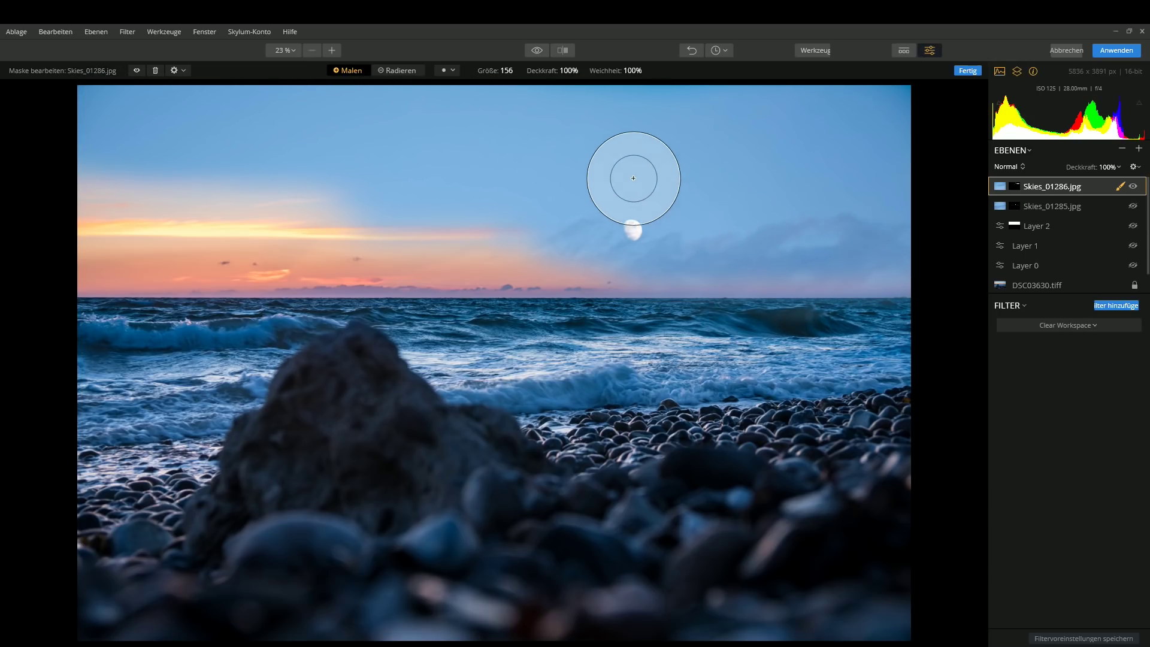
pyautogui.moveTo(361, 167); pyautogui.dragTo(20, 159)
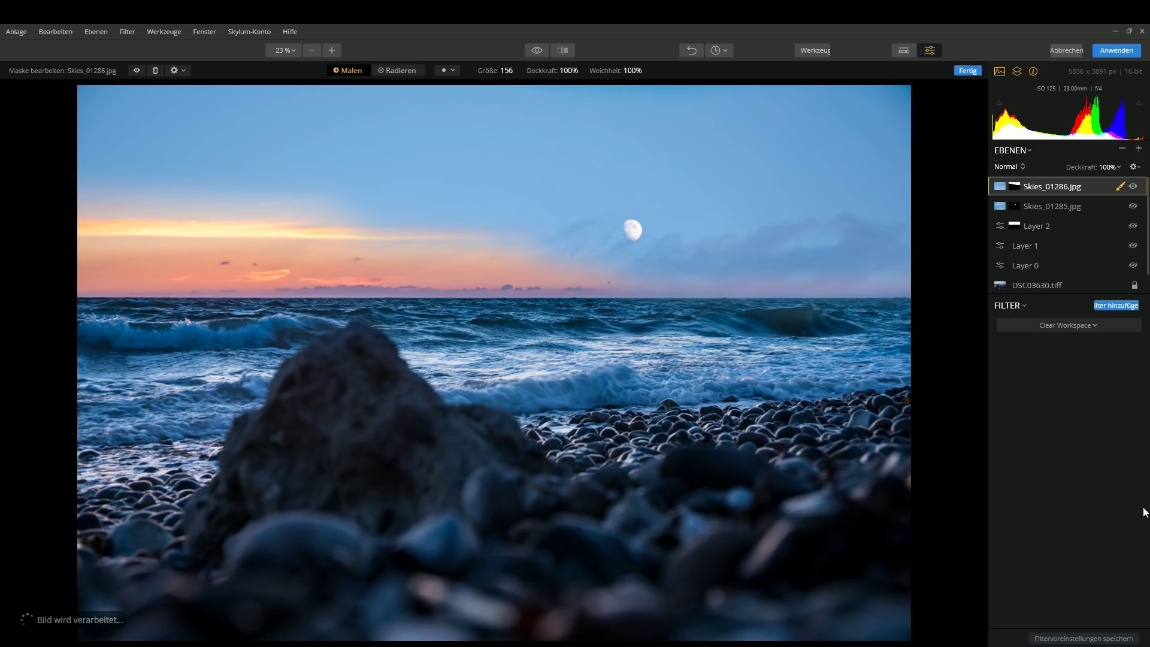